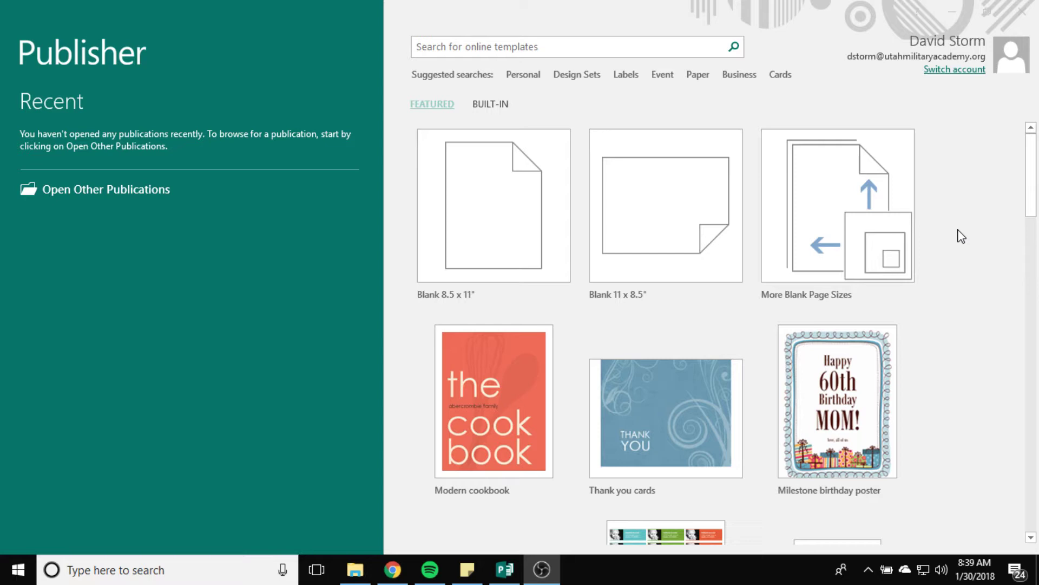
- Start a blank letter-size publication and bring up the View options
click(496, 225)
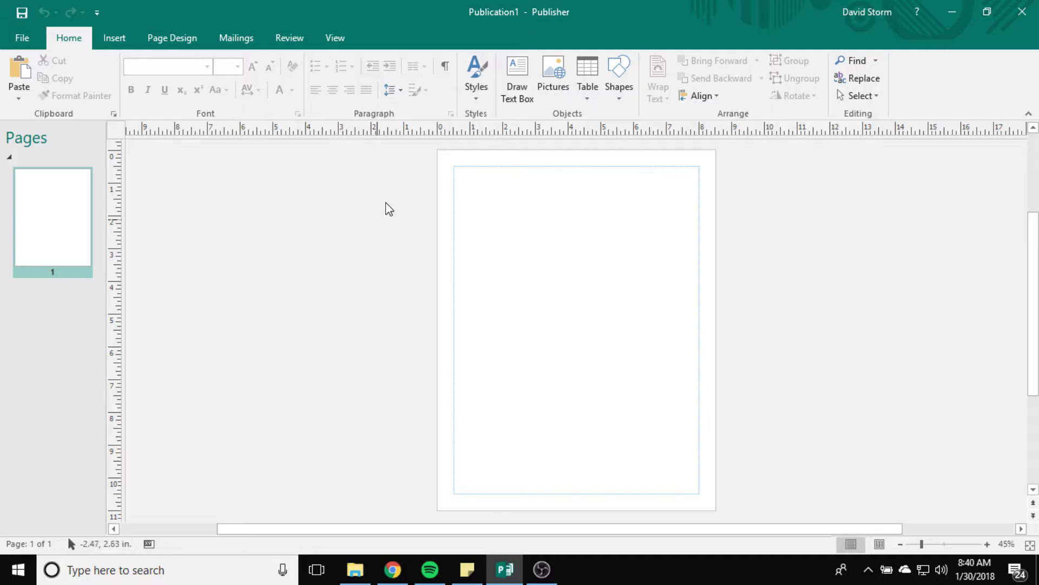
click(335, 39)
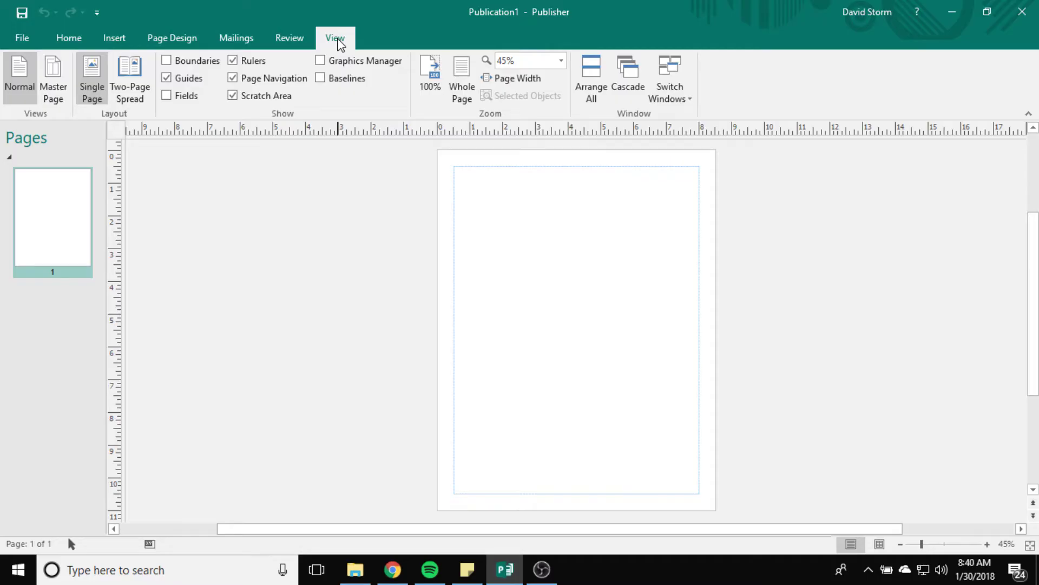
- Enter master page editing on master page A and check the Apply To choices
click(53, 82)
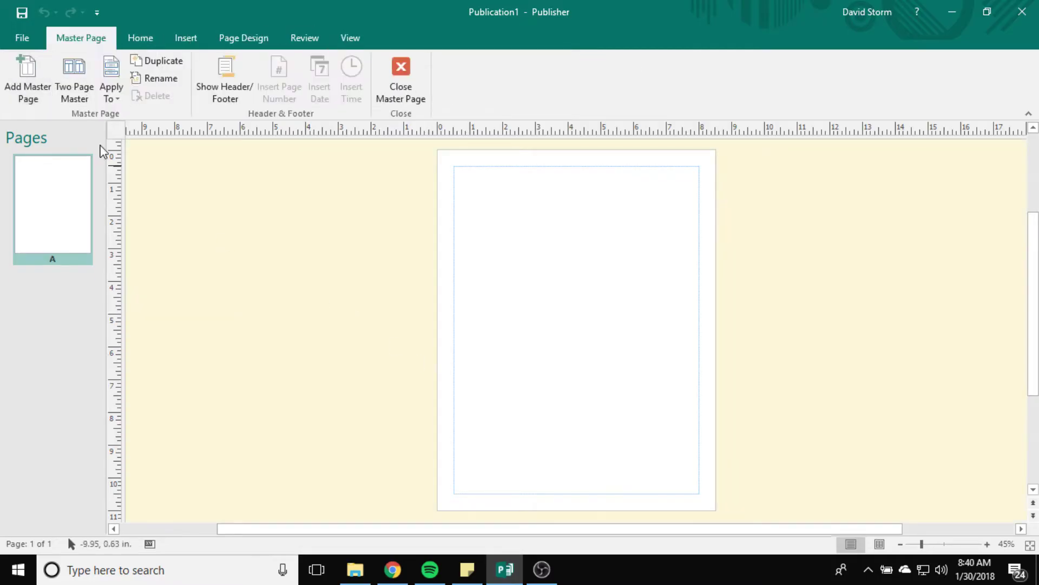
click(355, 39)
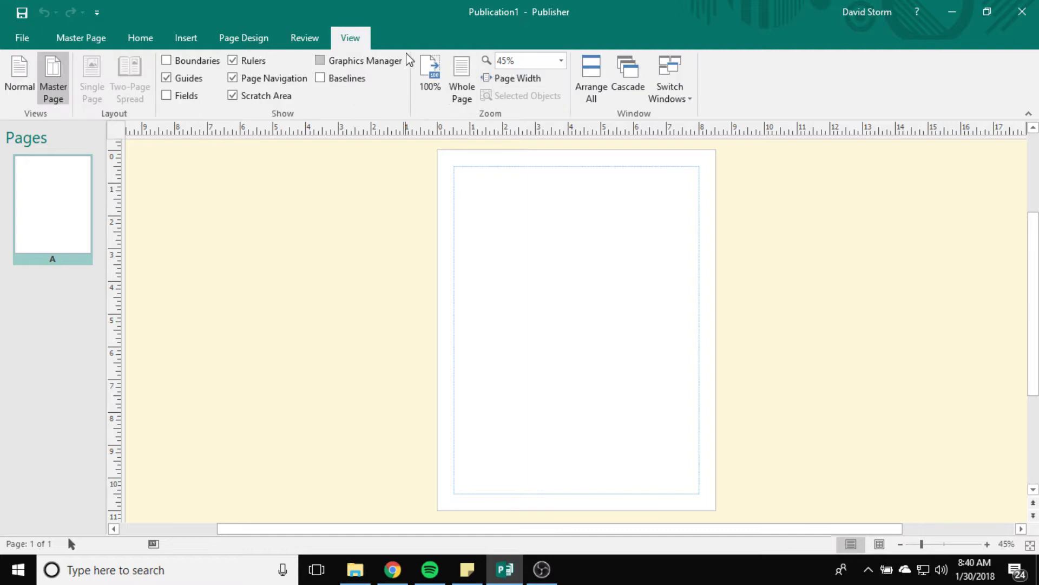
click(96, 39)
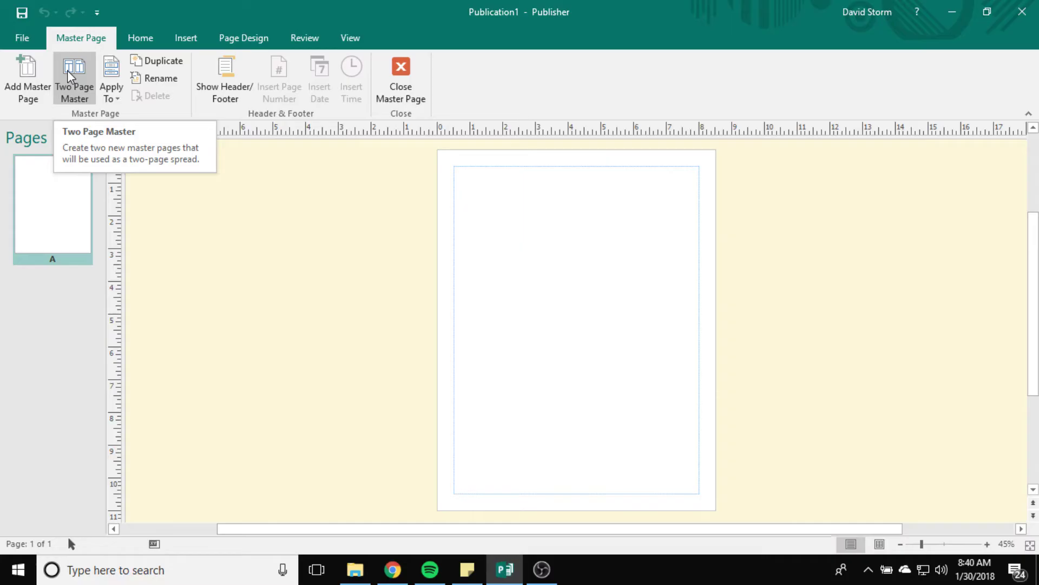
click(121, 102)
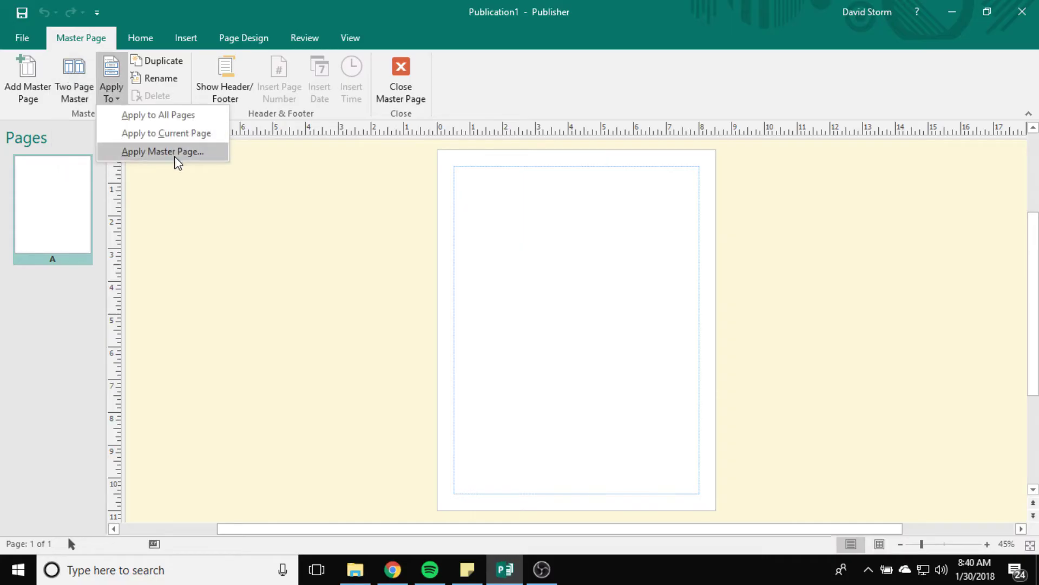
click(296, 184)
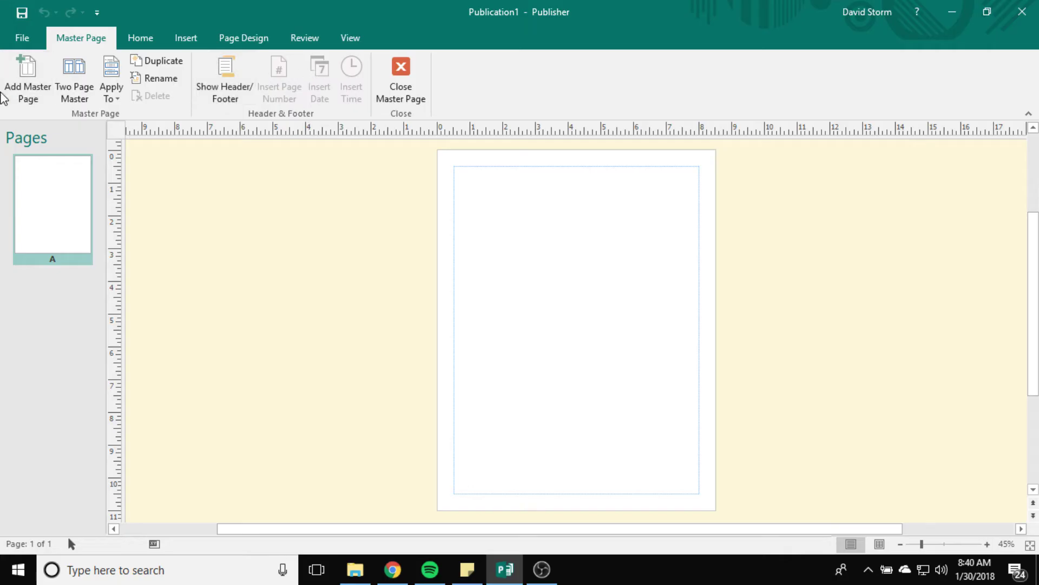
- Create master page B in the New Master Page dialog, then return to master page A
click(25, 79)
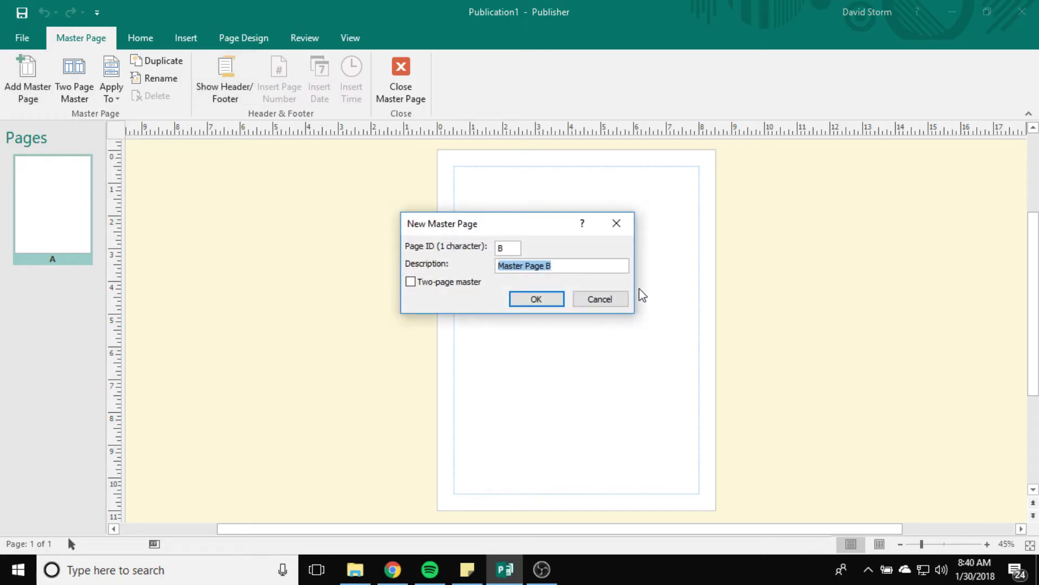
drag(528, 227, 408, 245)
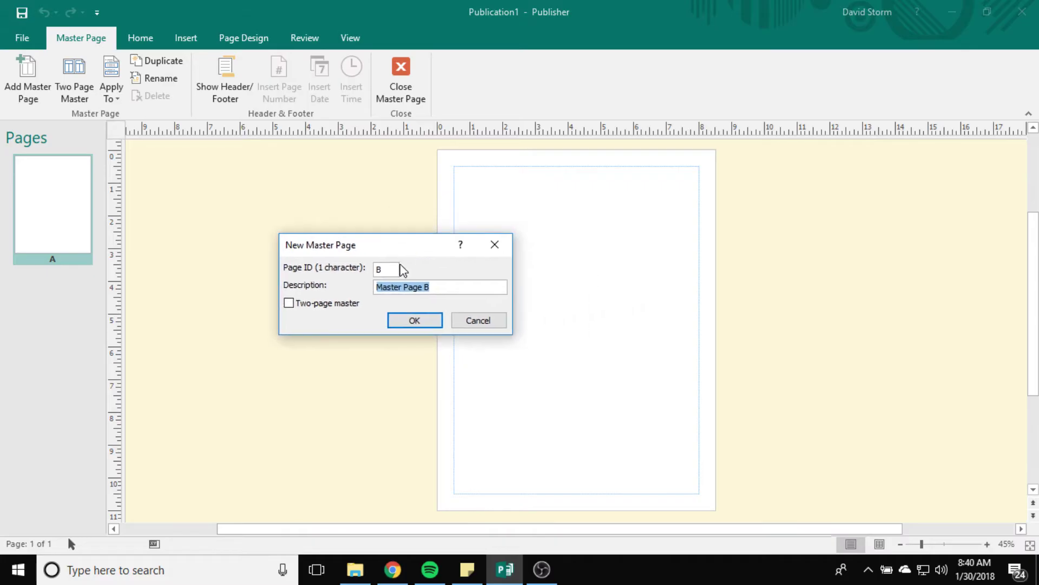
click(414, 320)
click(48, 192)
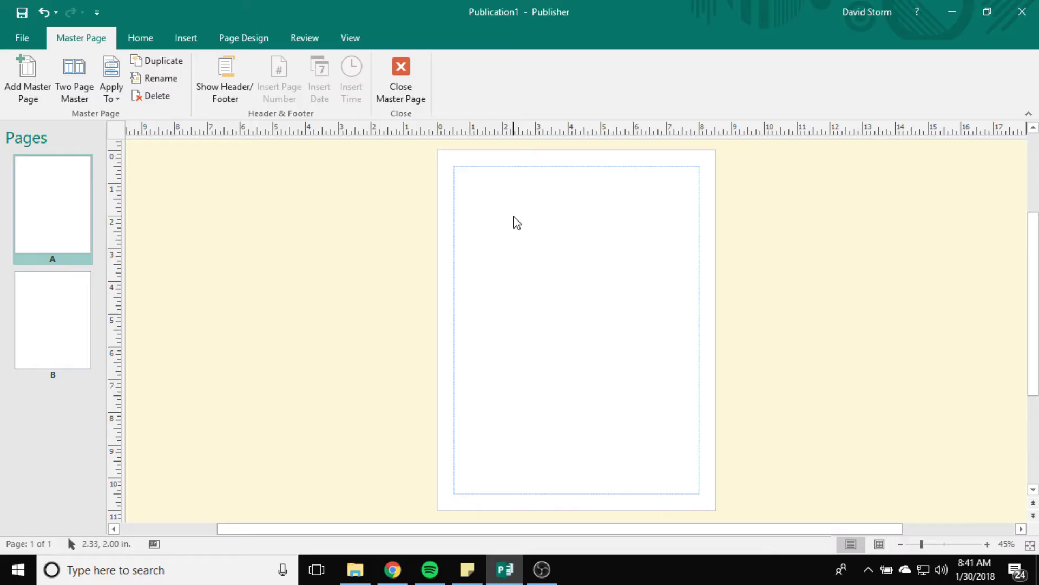
- Look through the File, Home and Insert tabs while on master page A
click(22, 38)
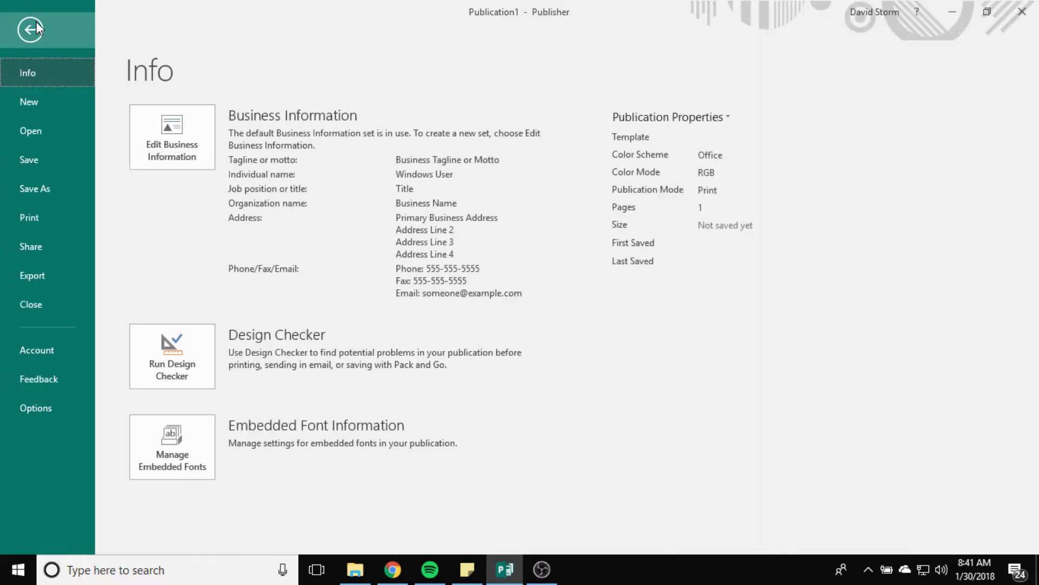
click(21, 28)
click(143, 38)
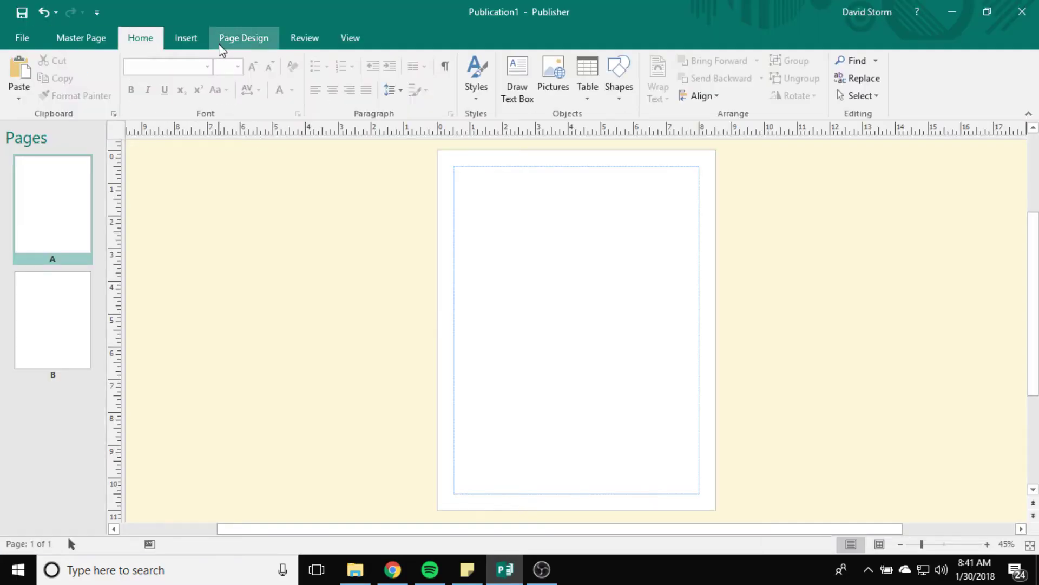
click(186, 38)
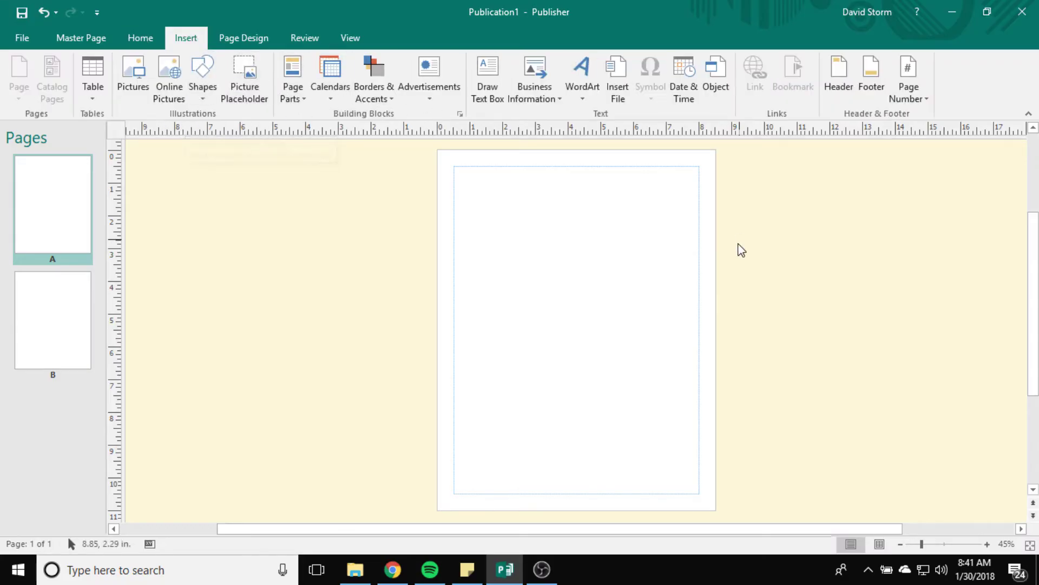
scroll(674, 302, up, 1)
scroll(674, 301, down, 1)
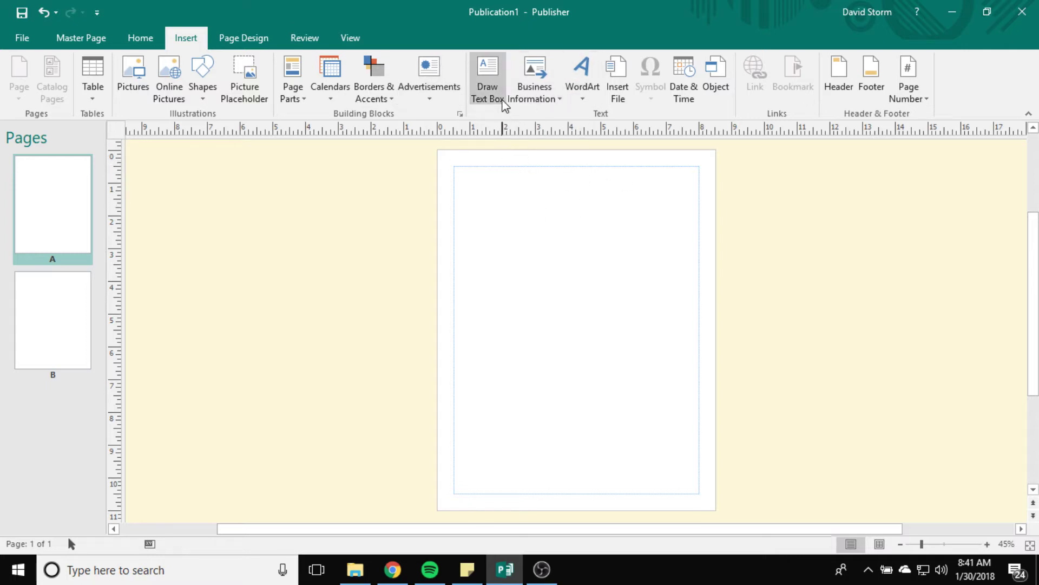
- Try drawing a text box at the top of master page A, then return to Insert
click(489, 86)
drag(529, 168, 579, 166)
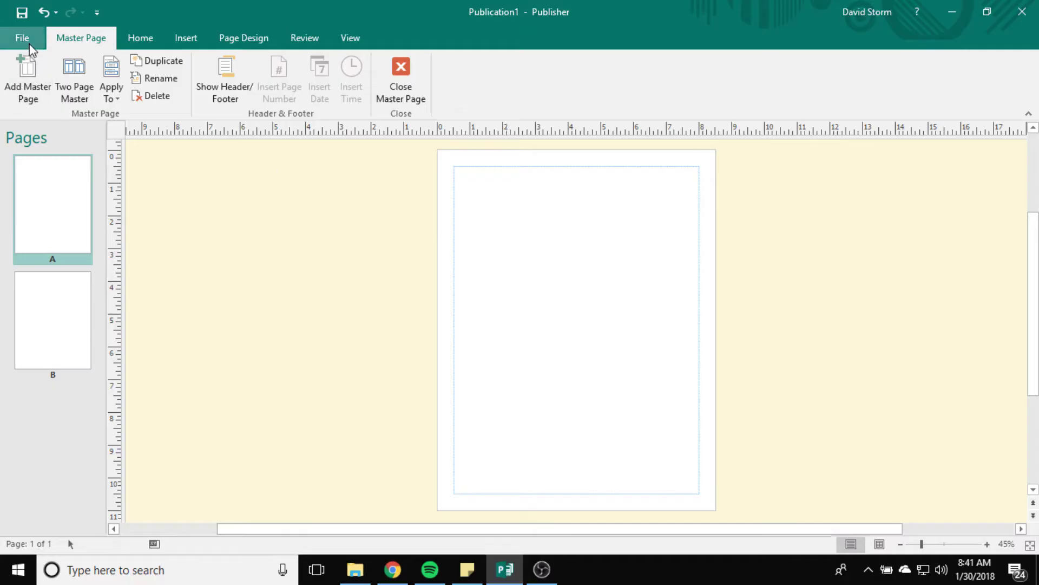
click(22, 38)
click(17, 30)
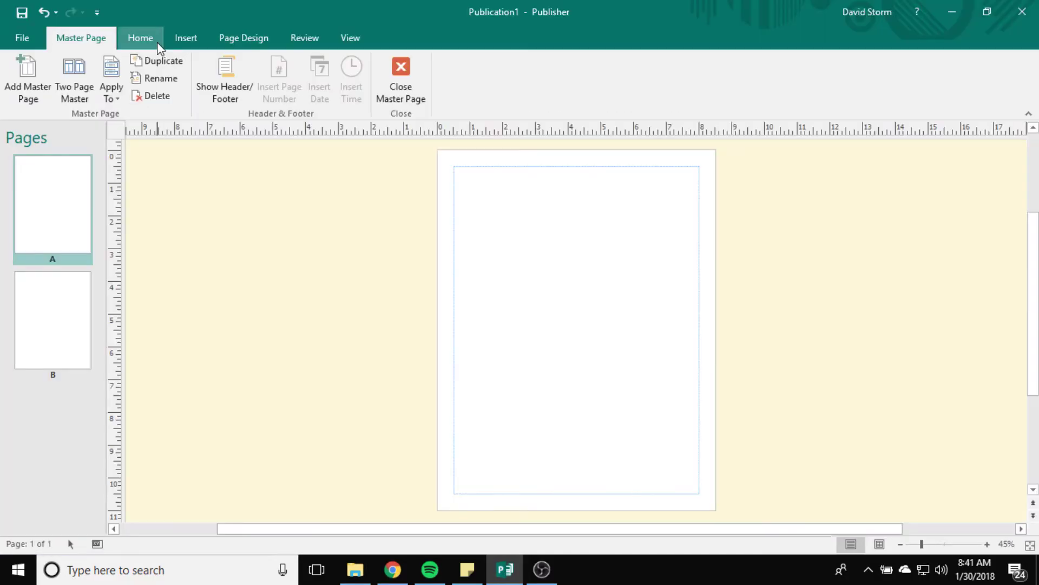
click(184, 38)
- Draw a top text box on master page A reading 'Master Page Tutorial' and set it to 14 pt
click(479, 92)
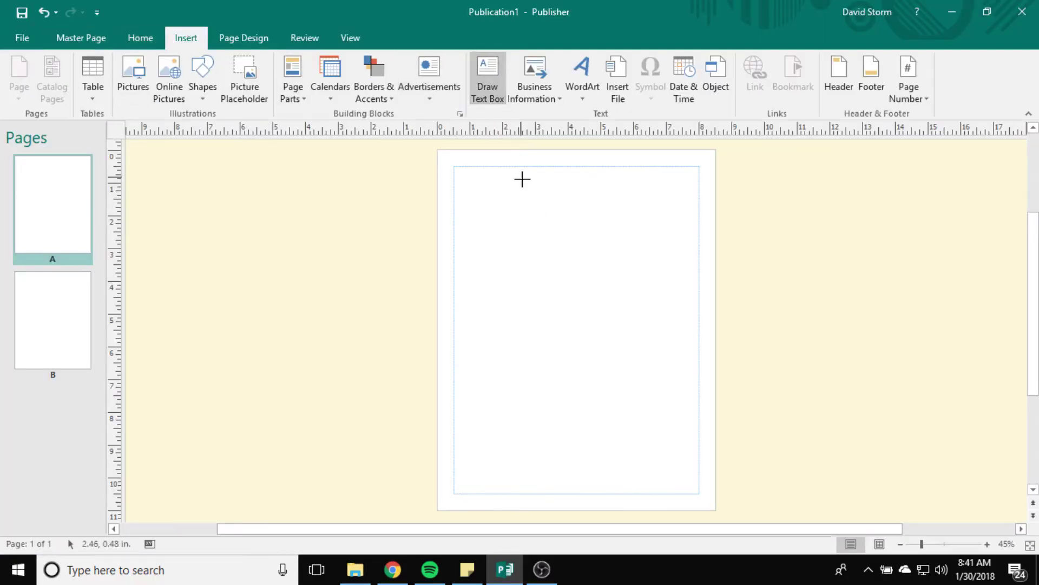
drag(519, 168, 633, 199)
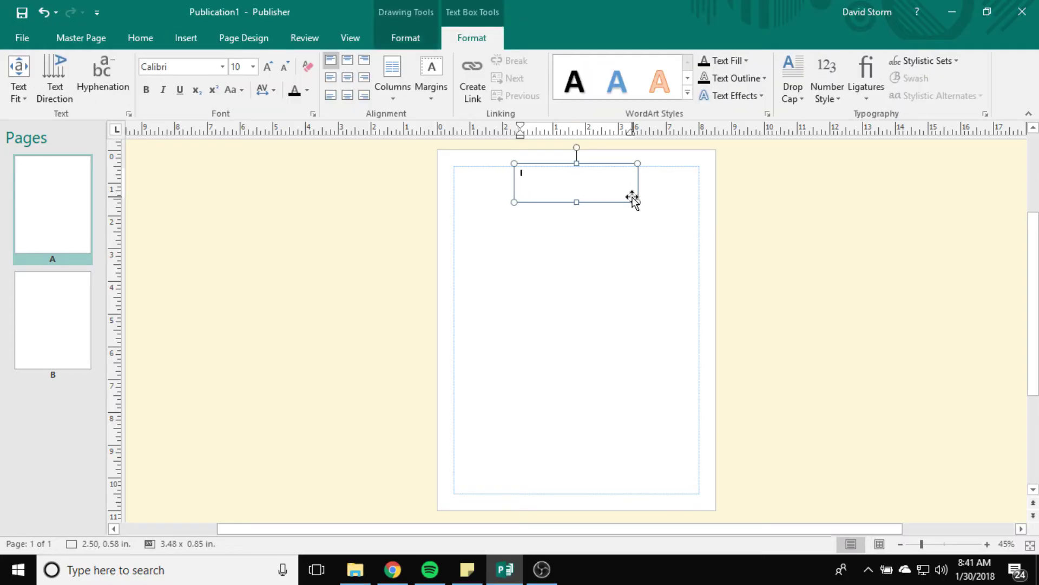
text(Master Page Title)
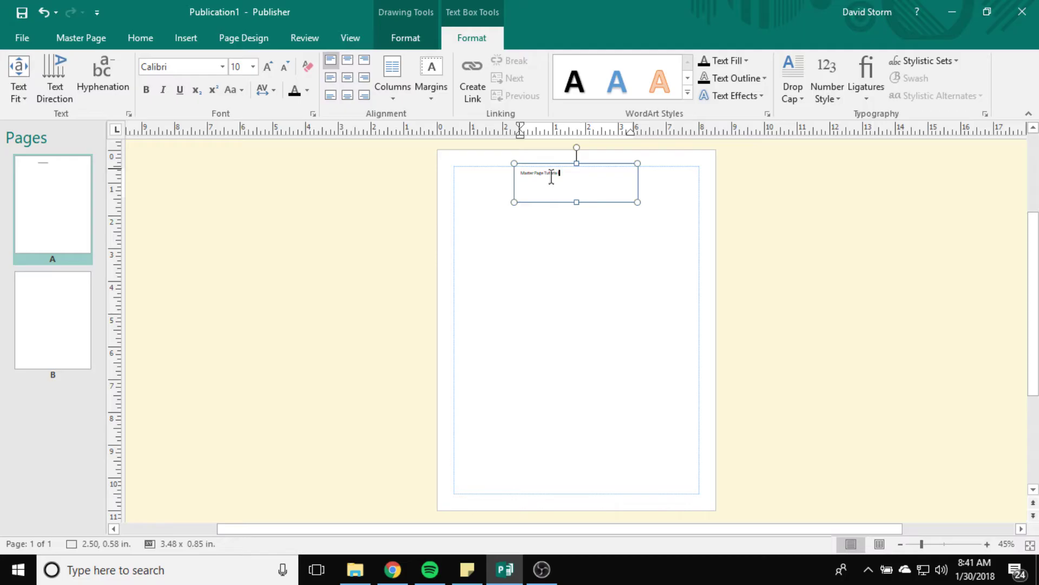
drag(552, 176, 476, 181)
click(989, 544)
click(988, 544)
click(988, 544)
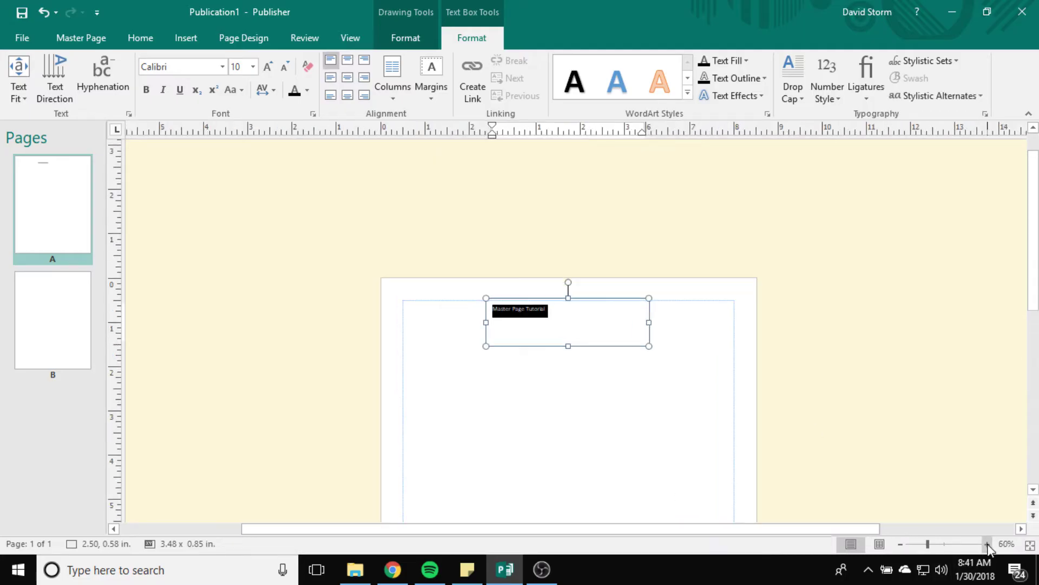
click(988, 544)
click(989, 544)
click(989, 545)
click(989, 544)
click(989, 544)
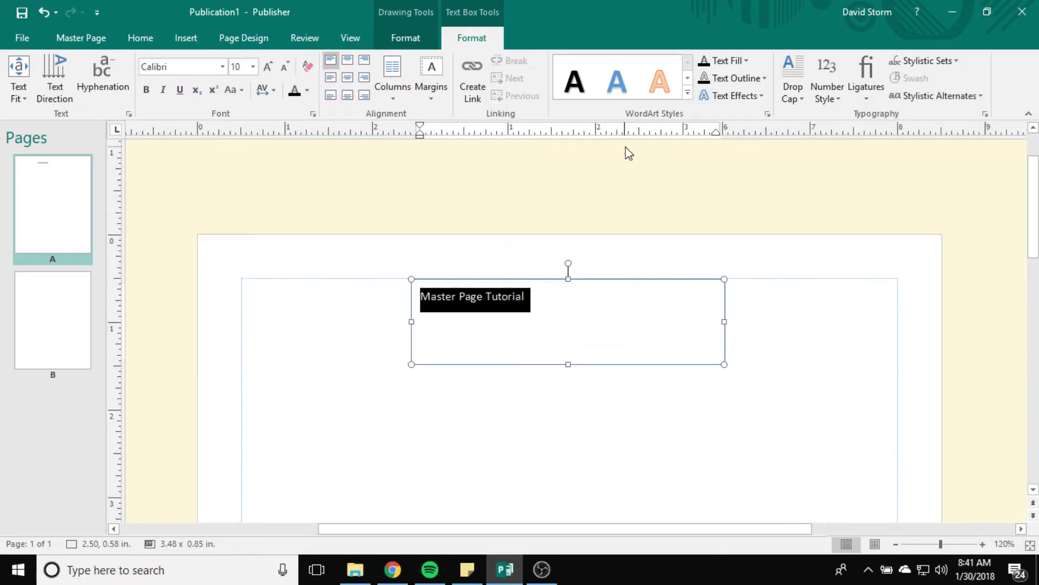
click(253, 67)
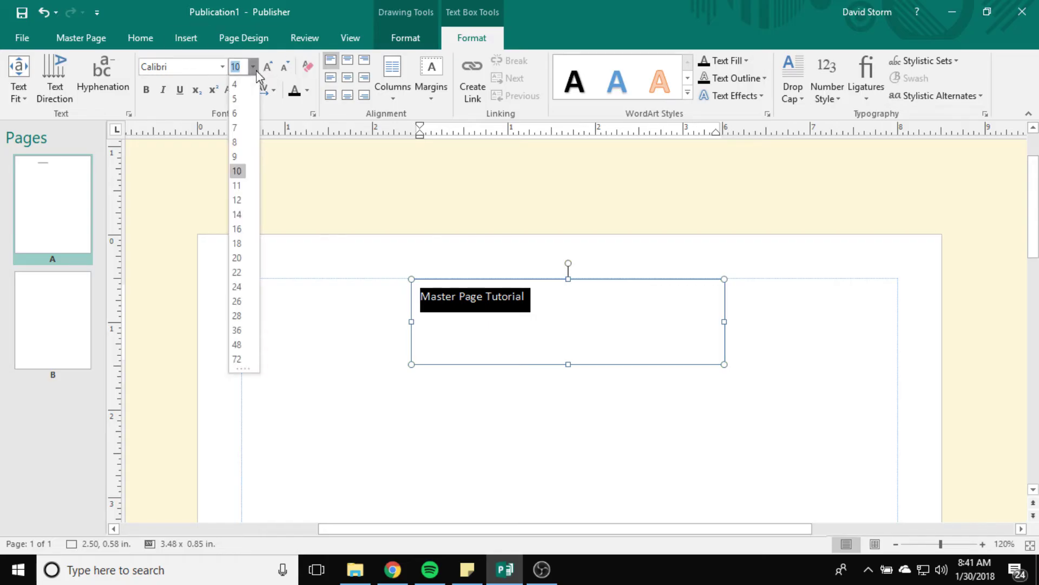
click(237, 215)
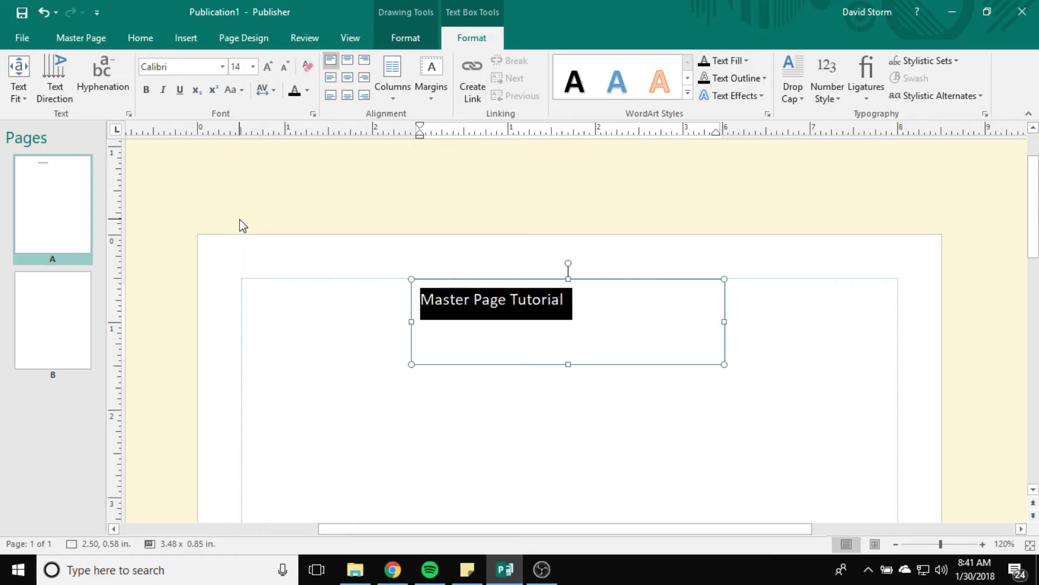
- Change the 'Master Page Tutorial' heading font from Calibri to Sitka Text
click(222, 67)
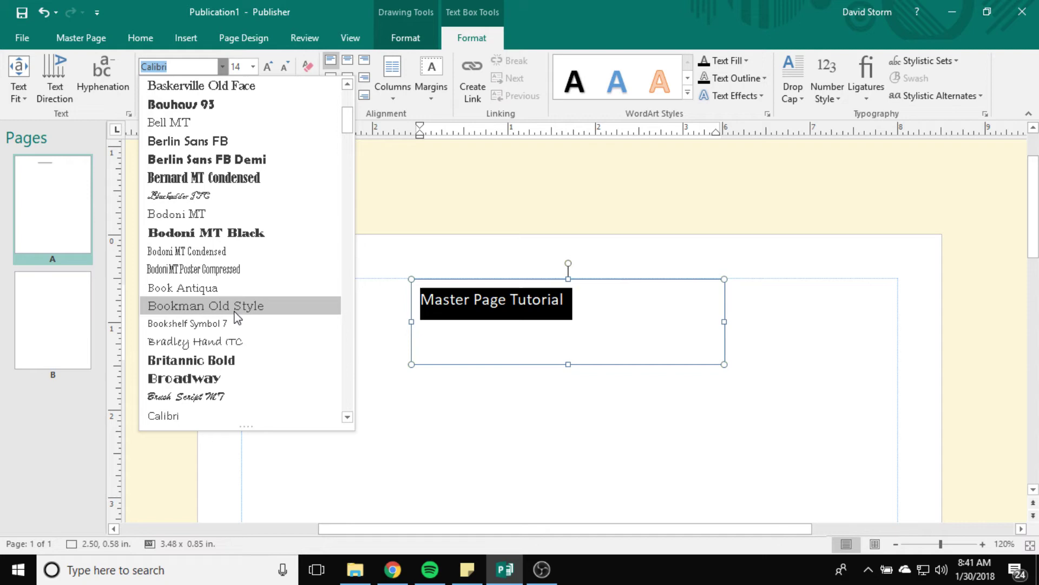
scroll(232, 310, down, 1)
scroll(234, 313, up, 4)
scroll(234, 314, up, 1)
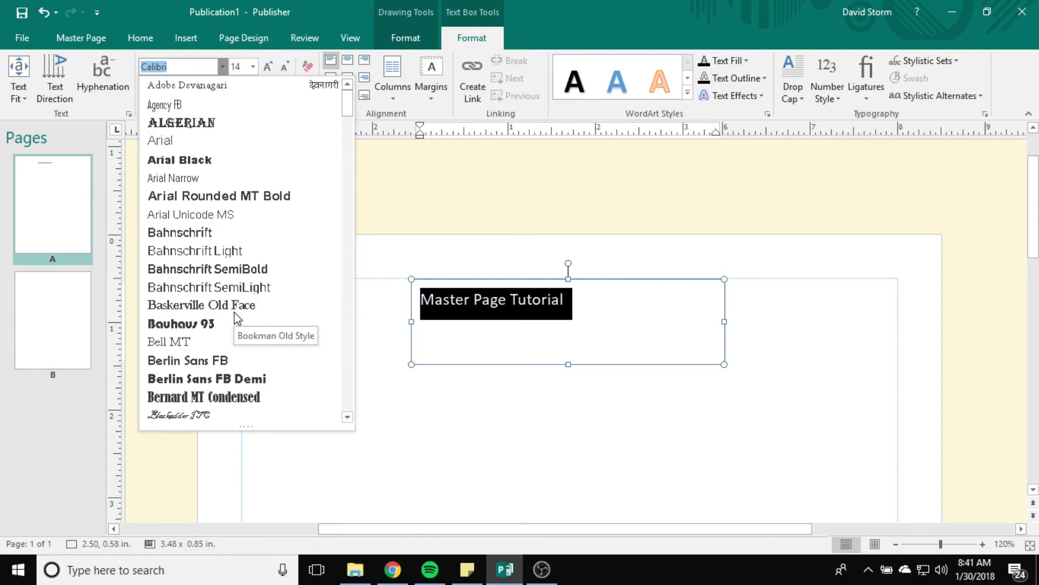
scroll(234, 314, down, 9)
scroll(238, 313, down, 5)
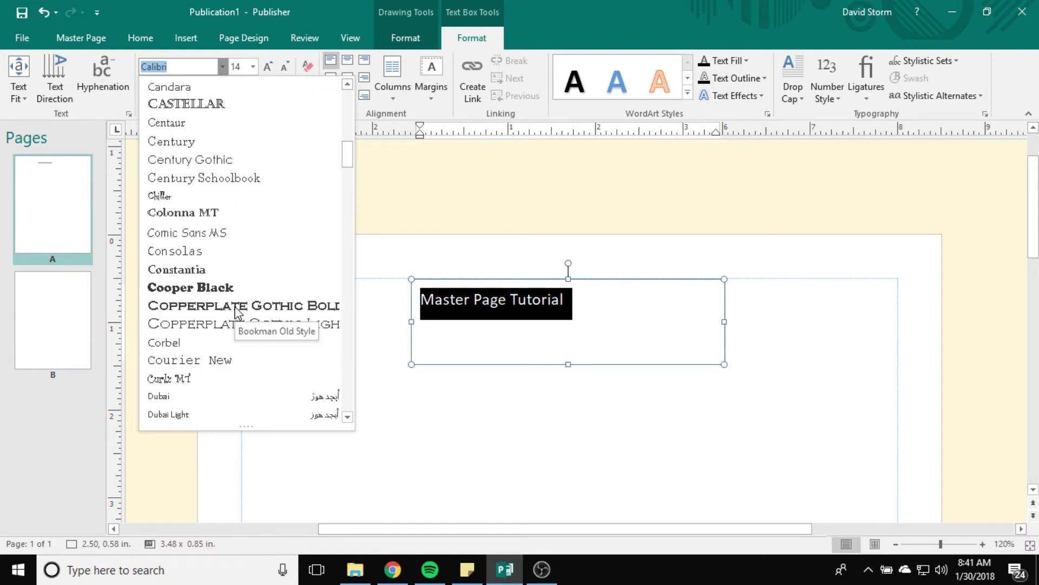
scroll(238, 313, down, 9)
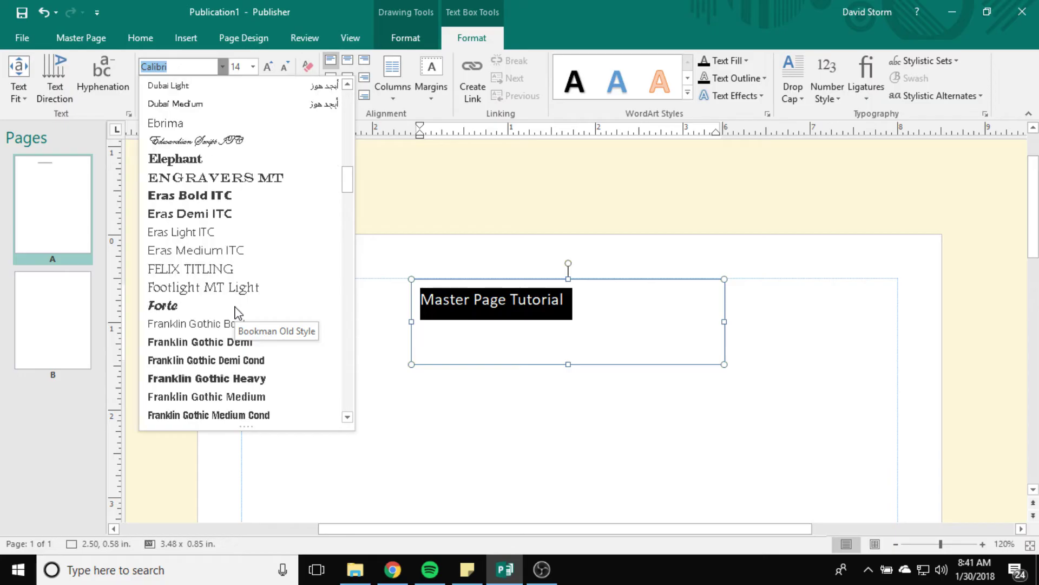
scroll(265, 295, down, 10)
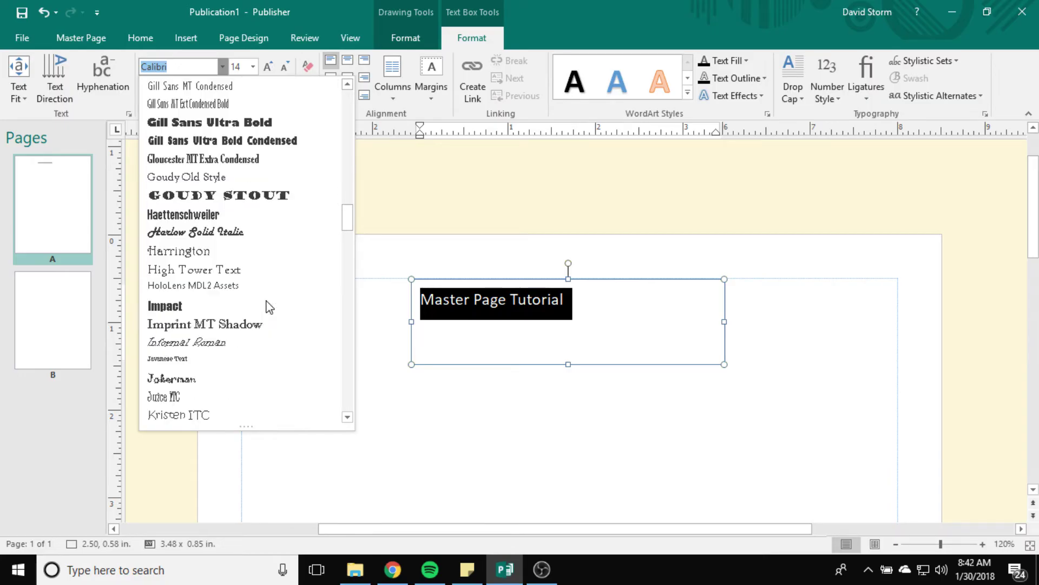
scroll(267, 306, down, 18)
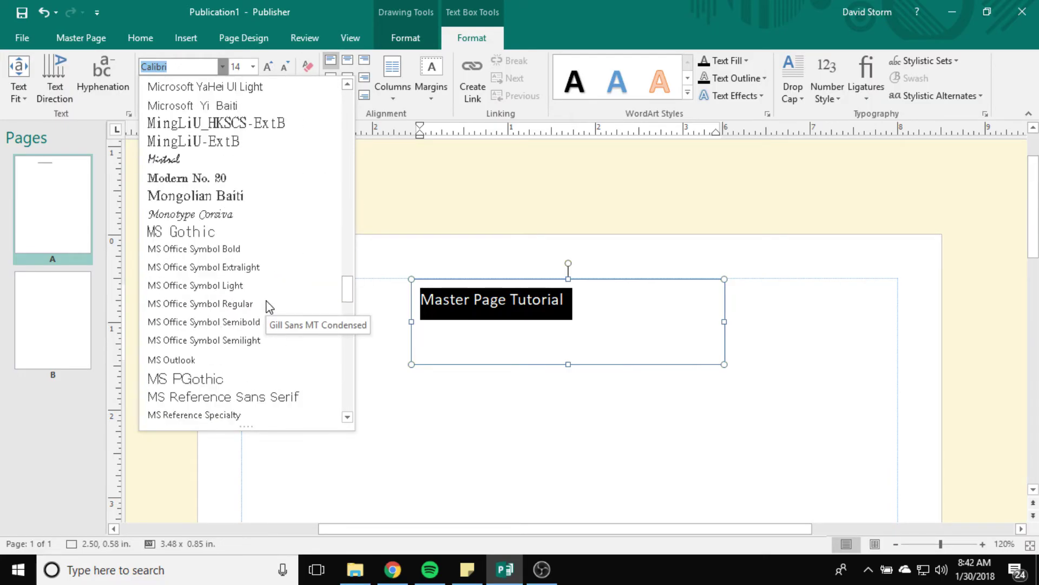
scroll(267, 306, down, 16)
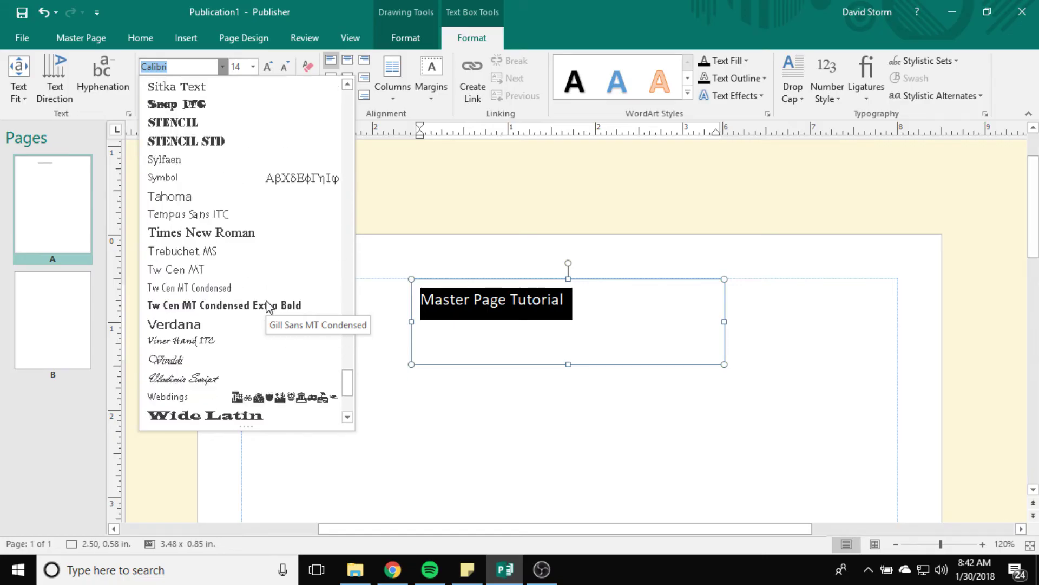
scroll(267, 335, up, 2)
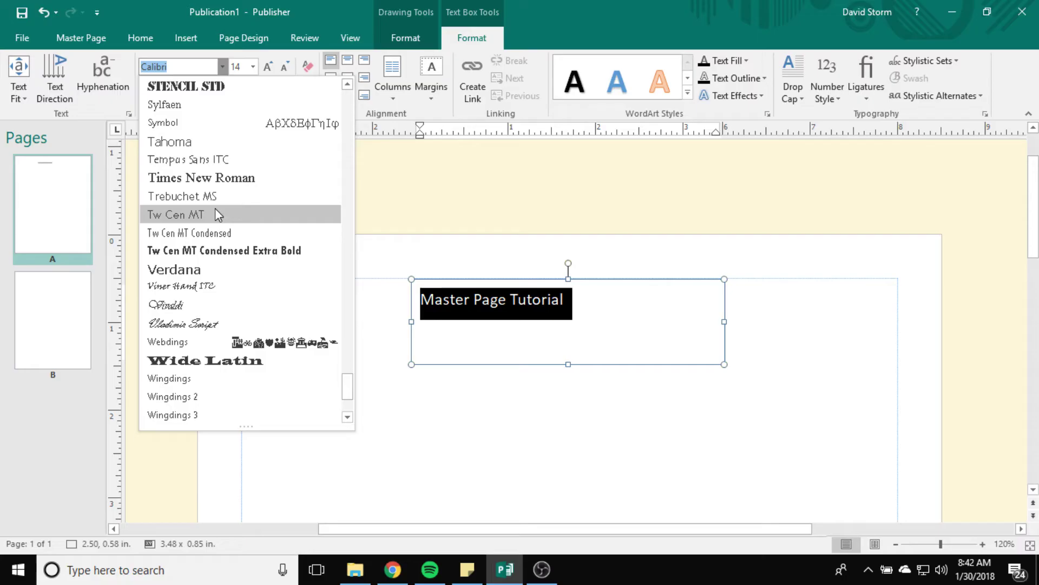
scroll(248, 240, up, 2)
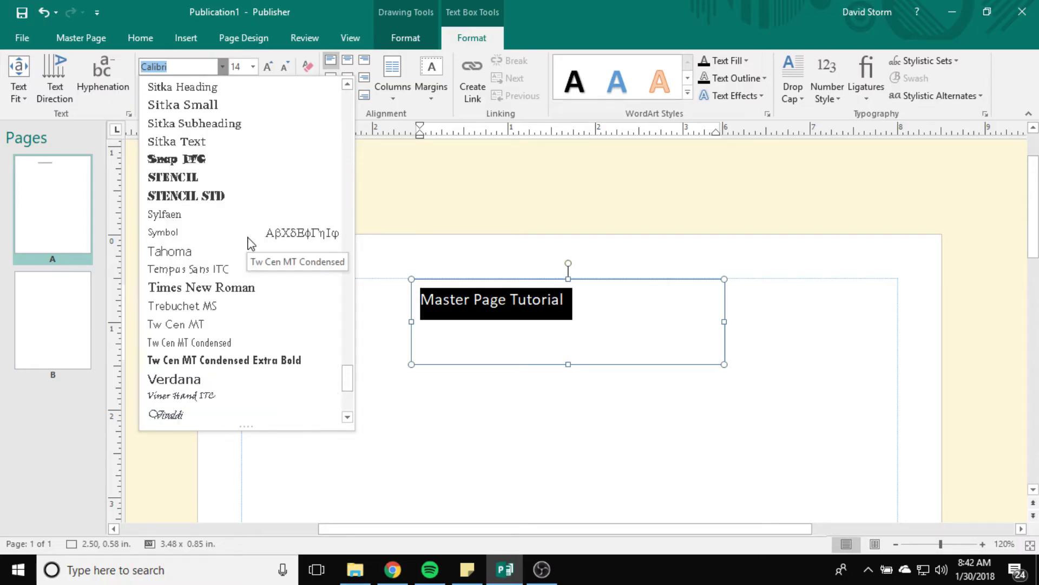
click(199, 142)
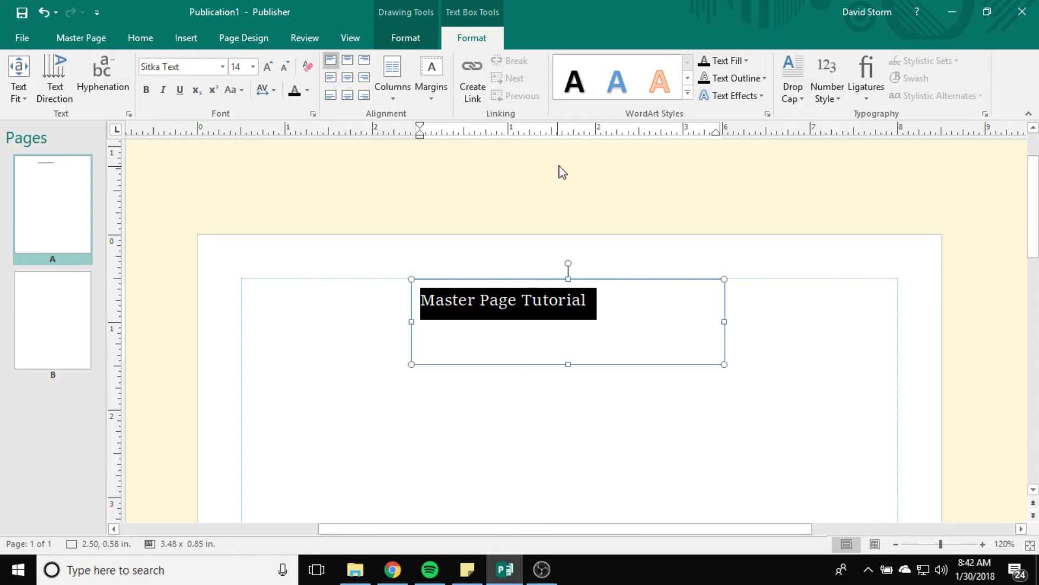
- Align the title Top Center in its box and reposition it, undoing stray empty boxes
click(348, 59)
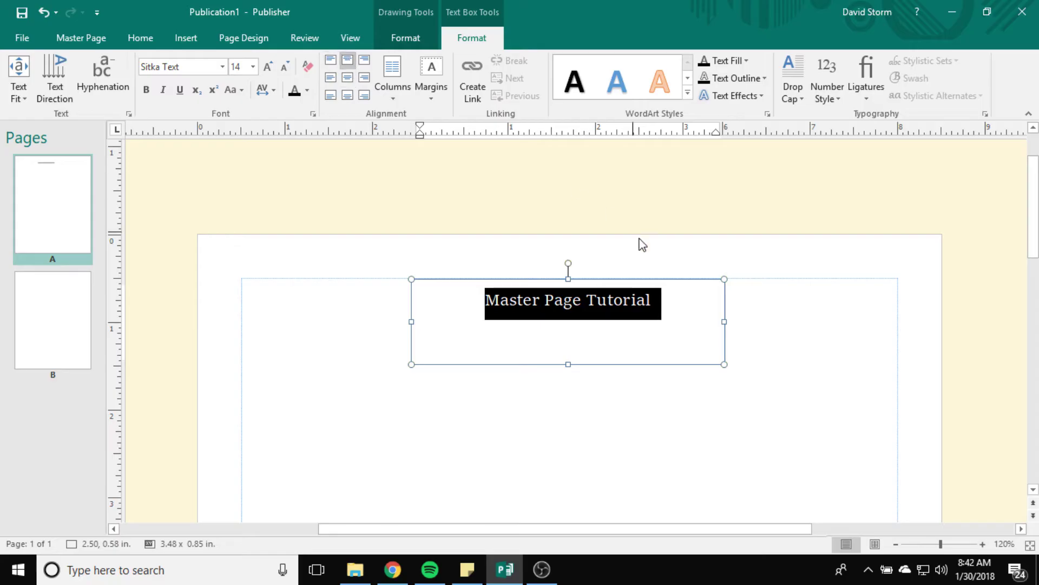
click(760, 327)
click(581, 300)
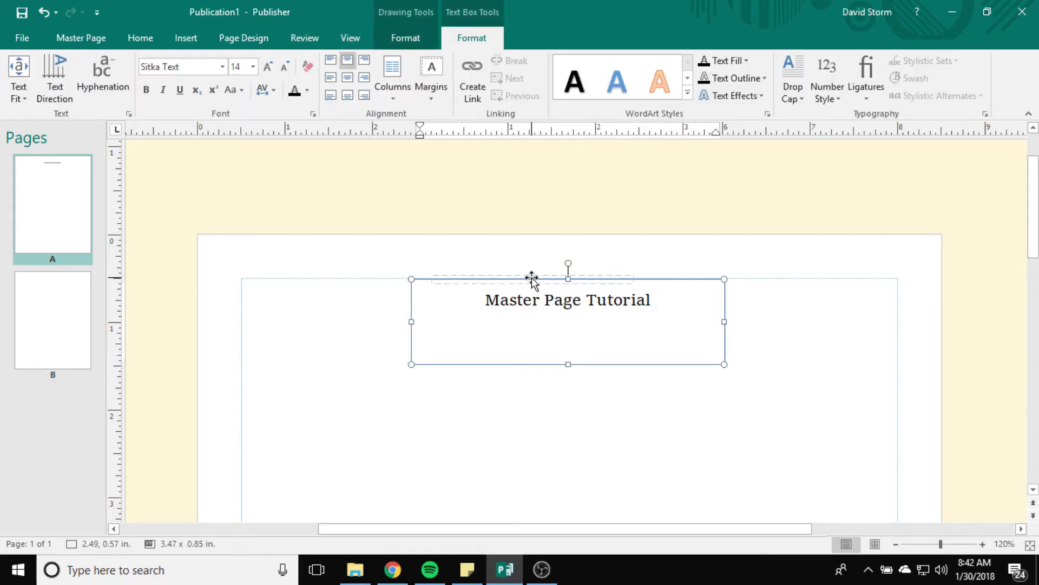
drag(532, 279, 527, 276)
key(ctrl+z)
click(517, 278)
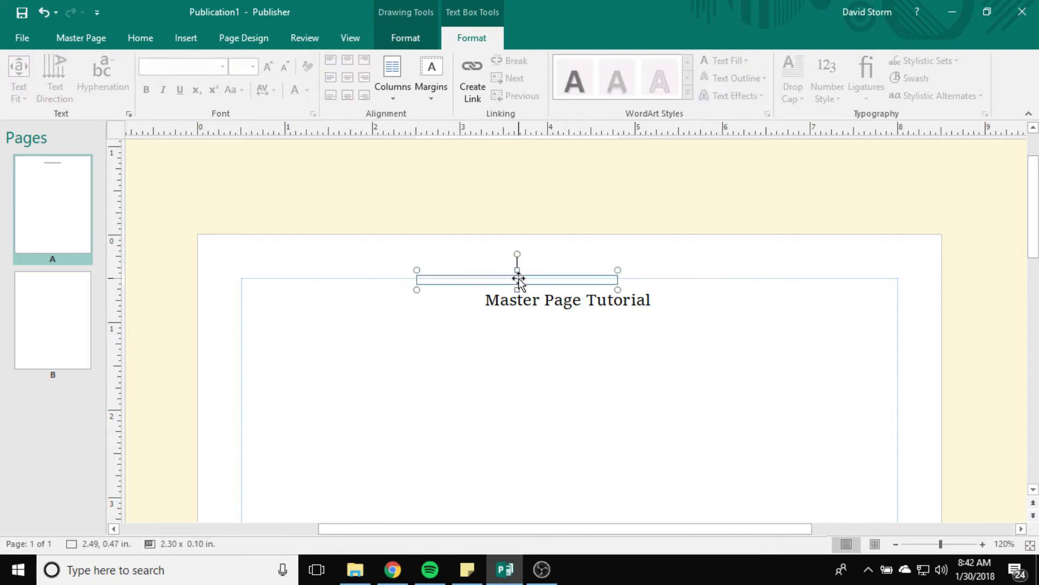
key(ctrl+z)
click(493, 297)
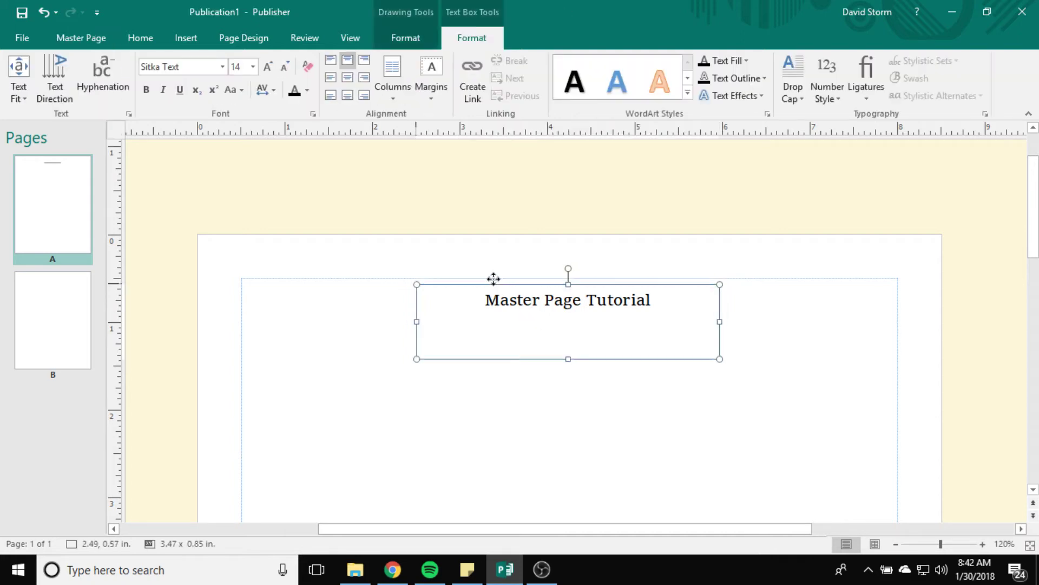
mouse_move(493, 279)
mouse_down()
mouse_move(460, 276)
mouse_move(497, 283)
mouse_move(465, 313)
mouse_move(505, 293)
mouse_move(497, 273)
mouse_up()
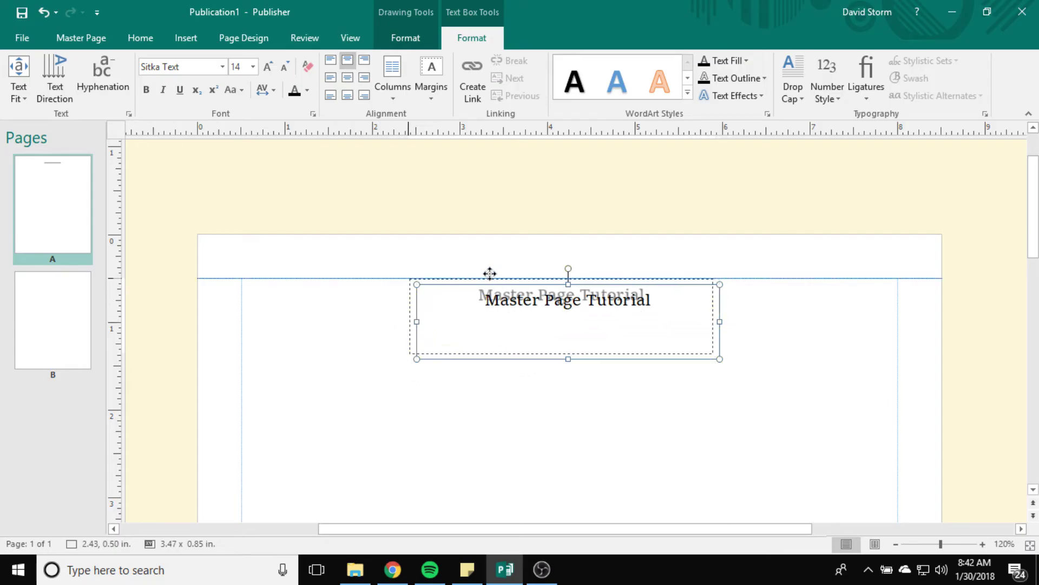
mouse_move(490, 273)
mouse_down()
mouse_move(422, 274)
mouse_move(529, 274)
mouse_move(480, 274)
mouse_move(490, 276)
mouse_up()
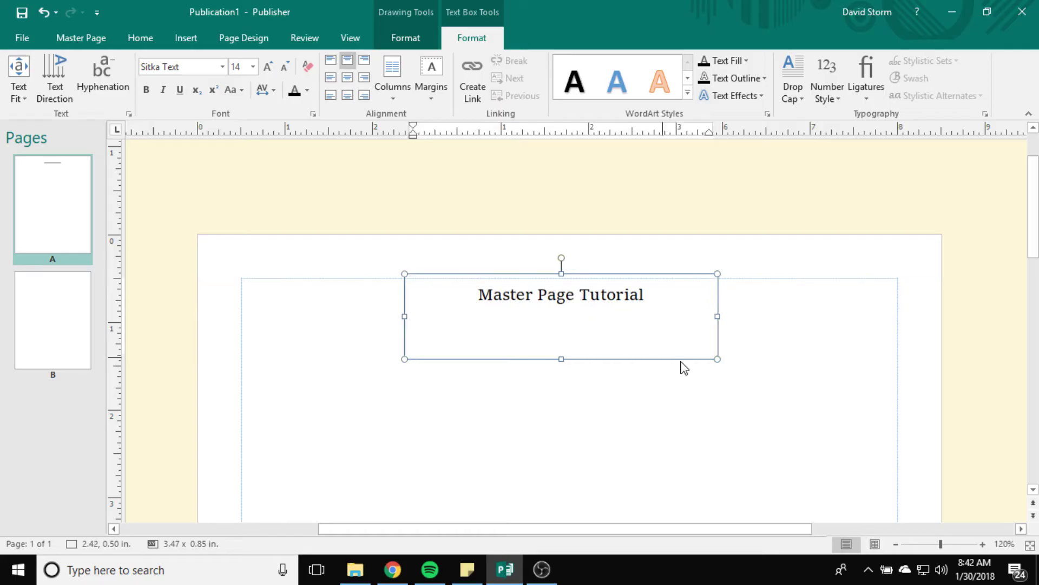
click(872, 368)
- Shorten the title box's height to about 3.46 x 0.36 in
scroll(780, 388, down, 1)
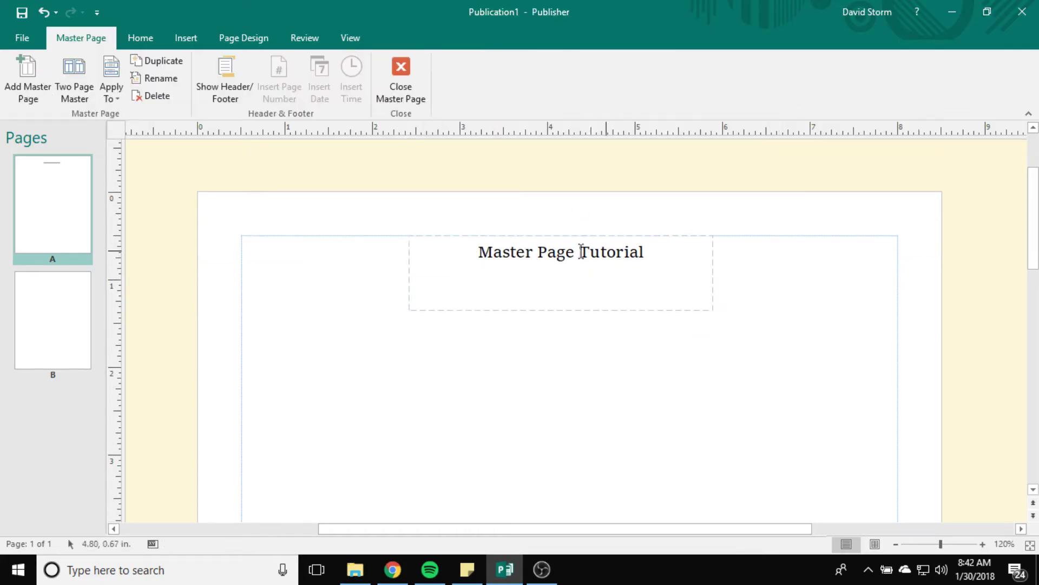
click(557, 292)
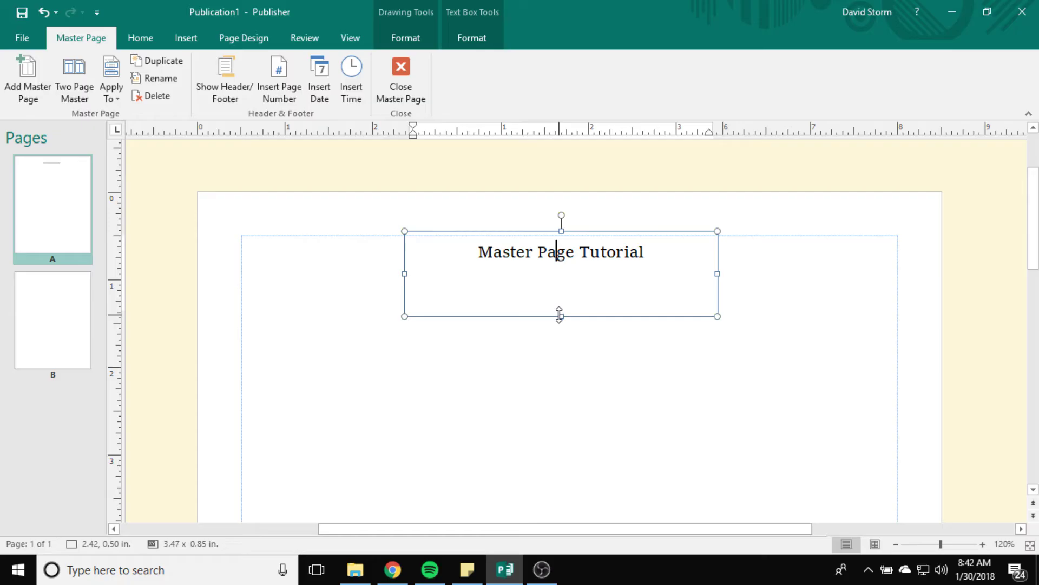
drag(559, 314, 560, 270)
click(692, 341)
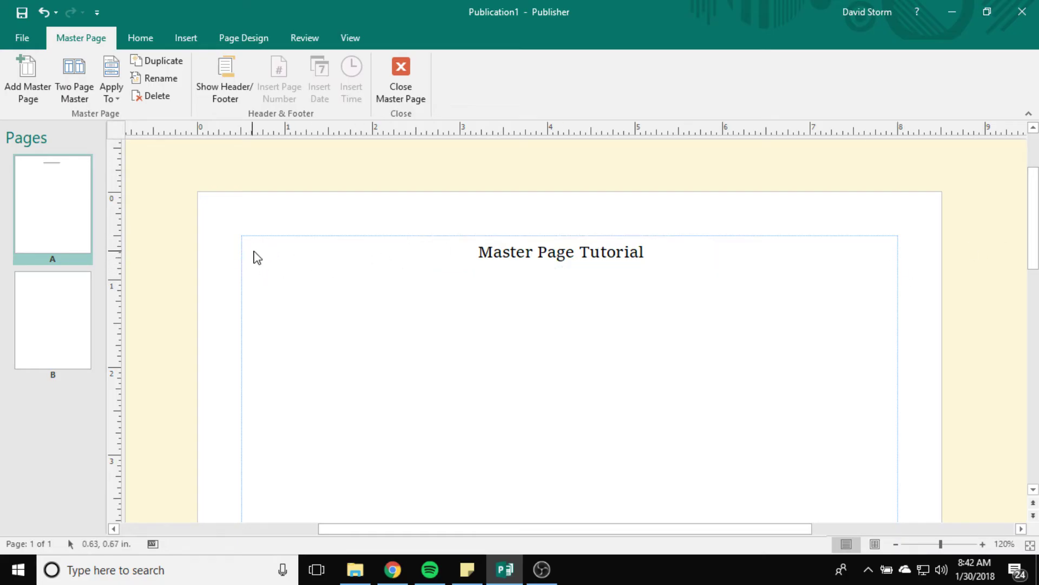
- Insert a page number at the top left of master page A
click(187, 38)
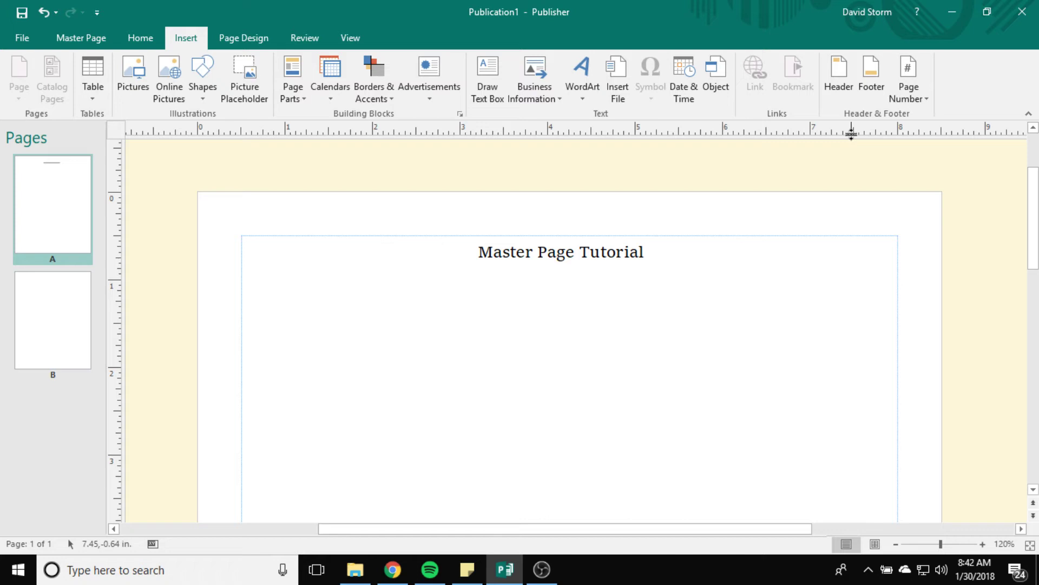
click(909, 89)
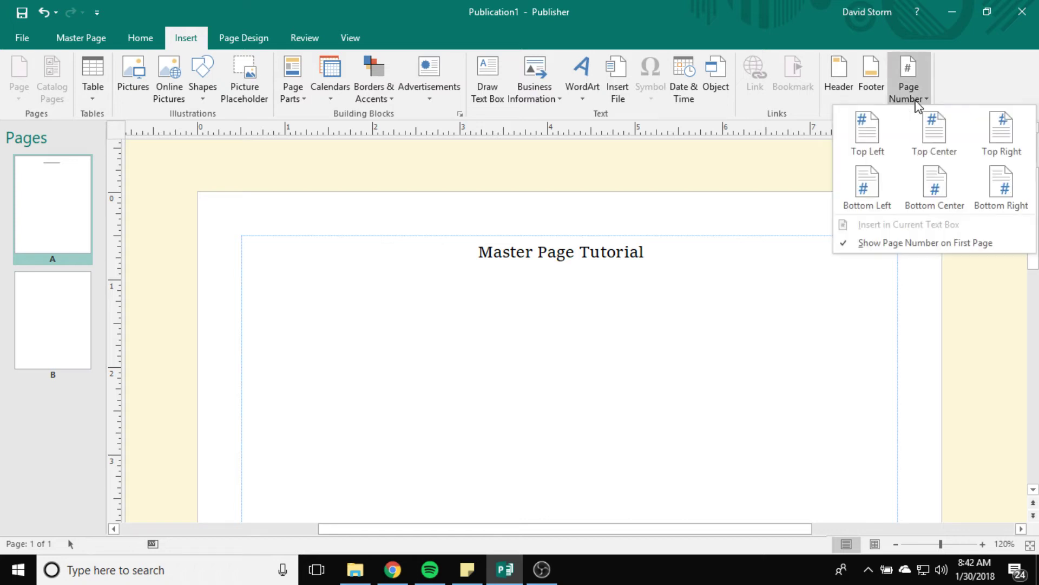
click(872, 128)
click(250, 221)
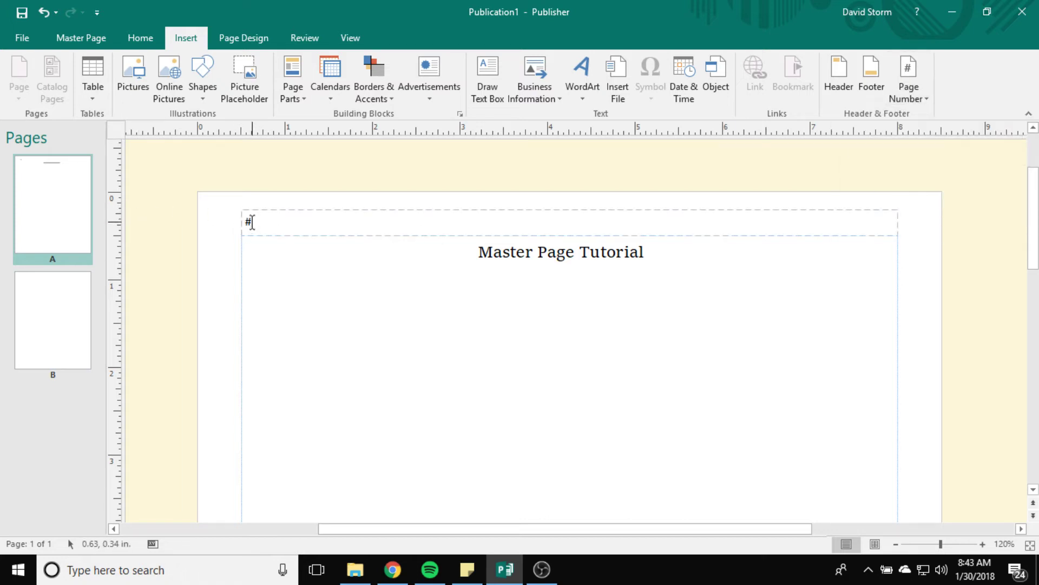
- Move the 'Master Page Tutorial' title up into the header line beside the page number
click(557, 251)
click(571, 233)
drag(571, 233, 569, 203)
click(573, 349)
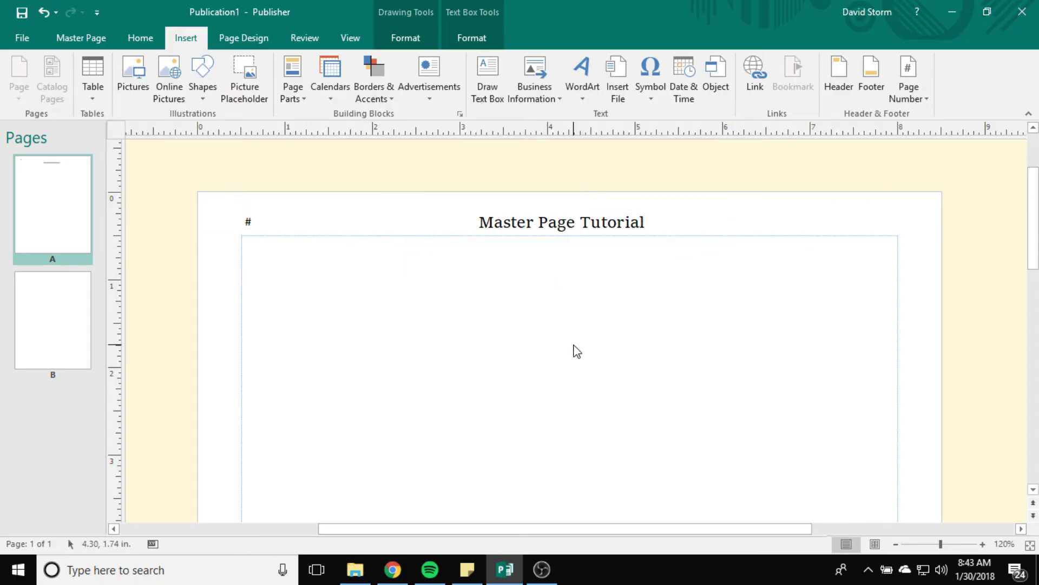
click(265, 221)
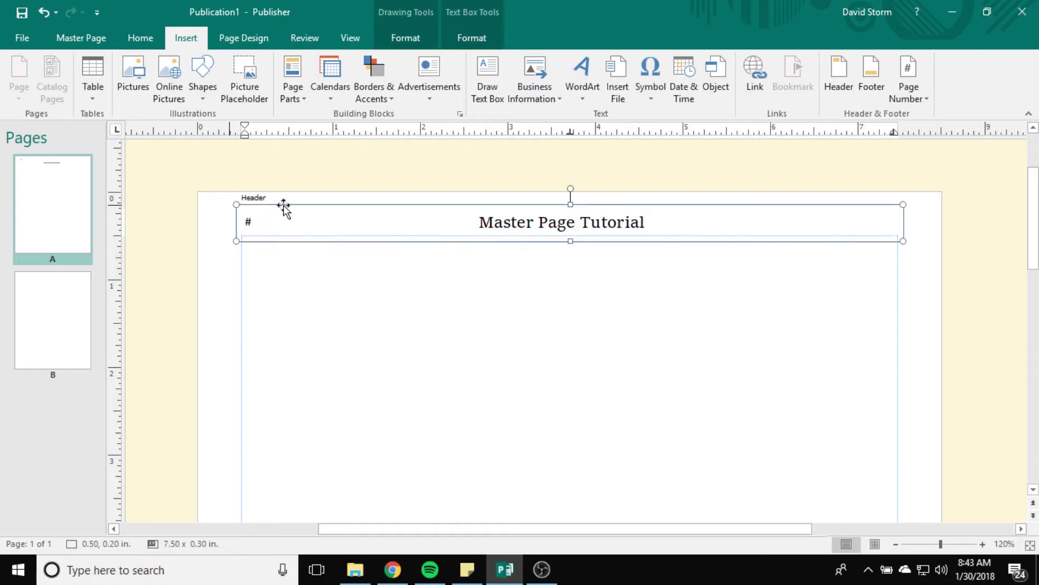
click(573, 354)
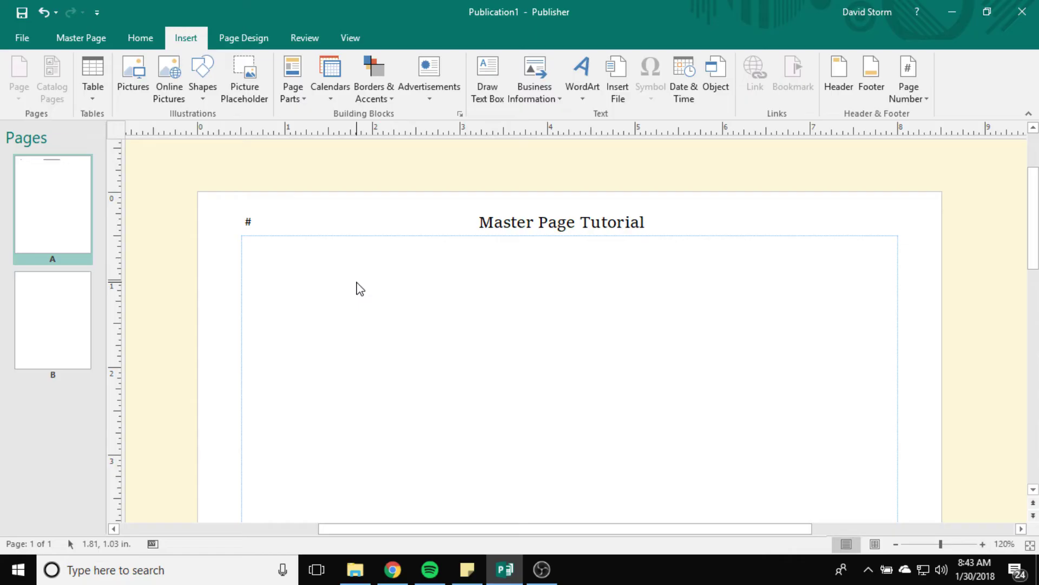
- Place the 'Master Page Tutorial' title from page A onto master page B
click(60, 295)
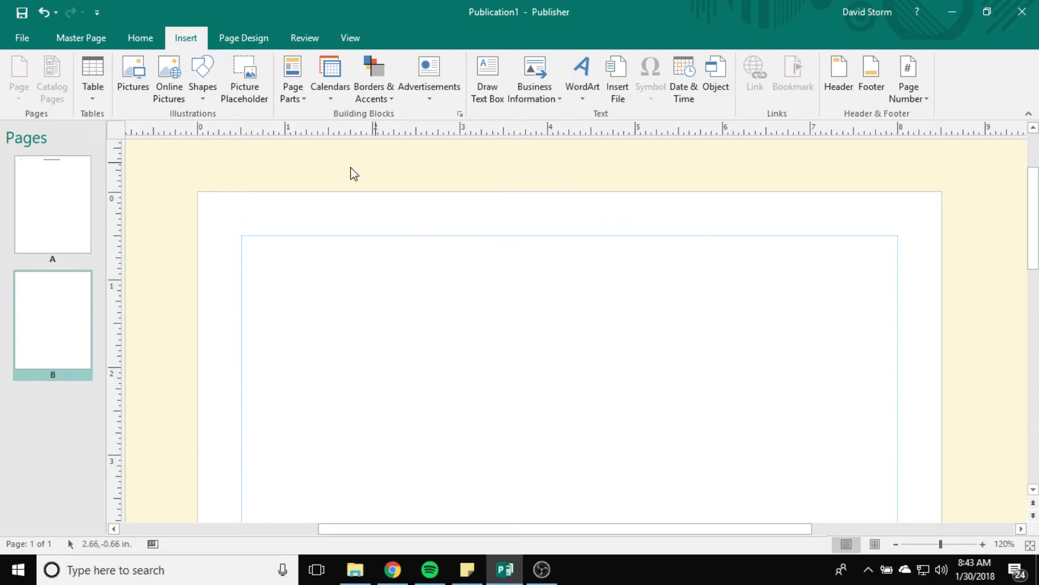
click(51, 188)
click(567, 227)
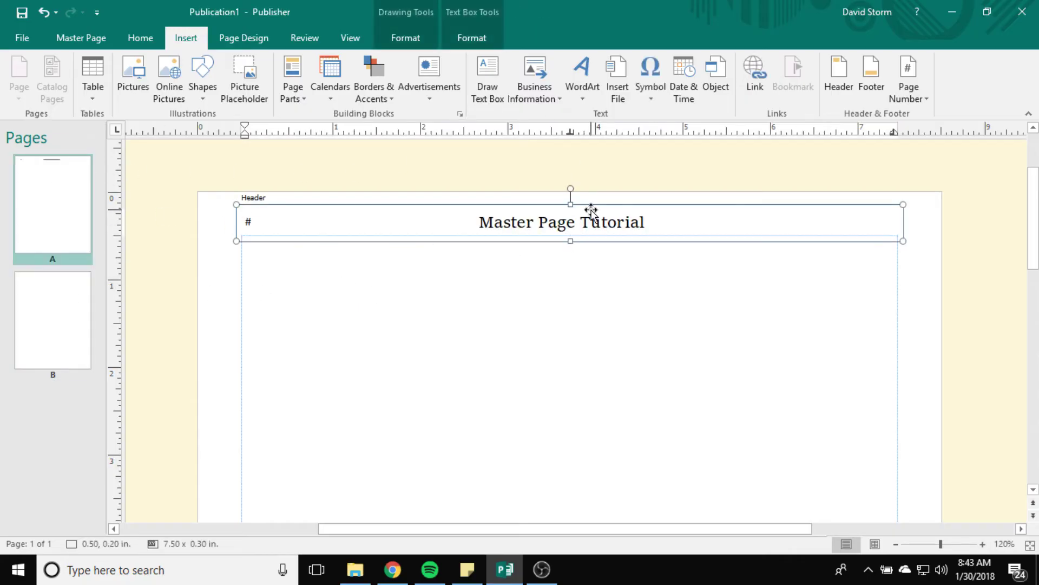
click(610, 222)
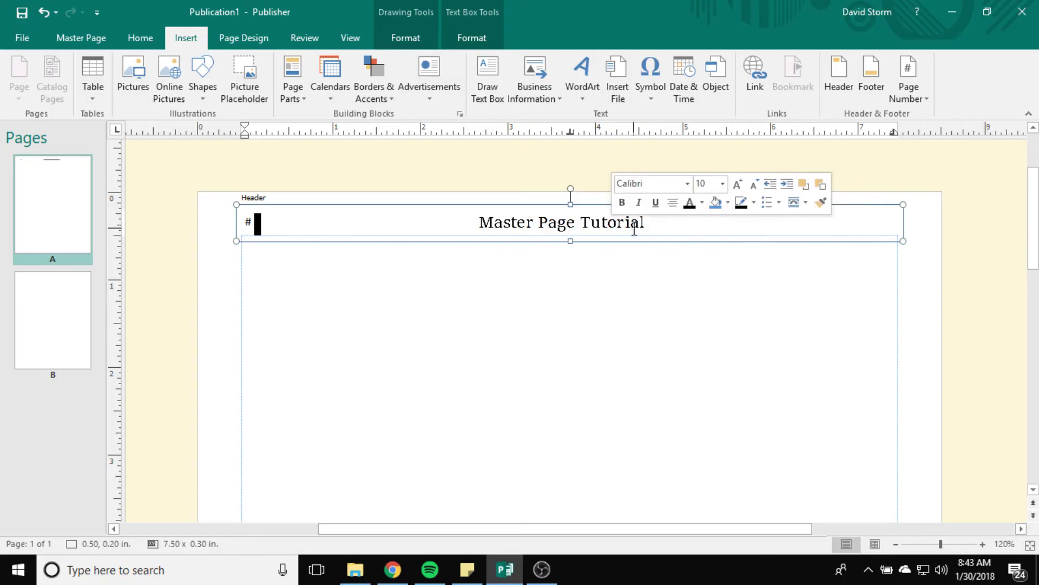
click(606, 209)
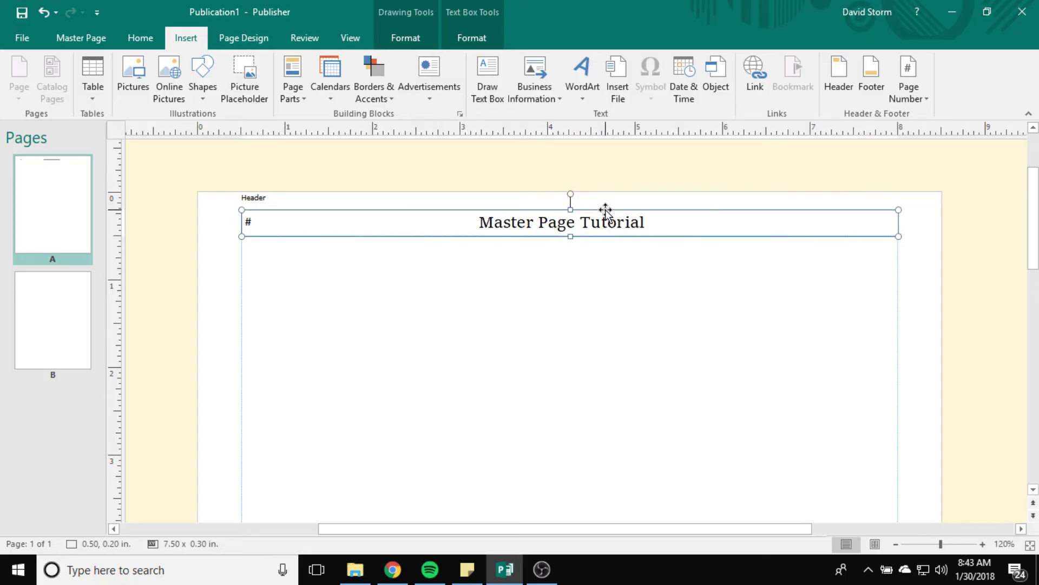
click(607, 207)
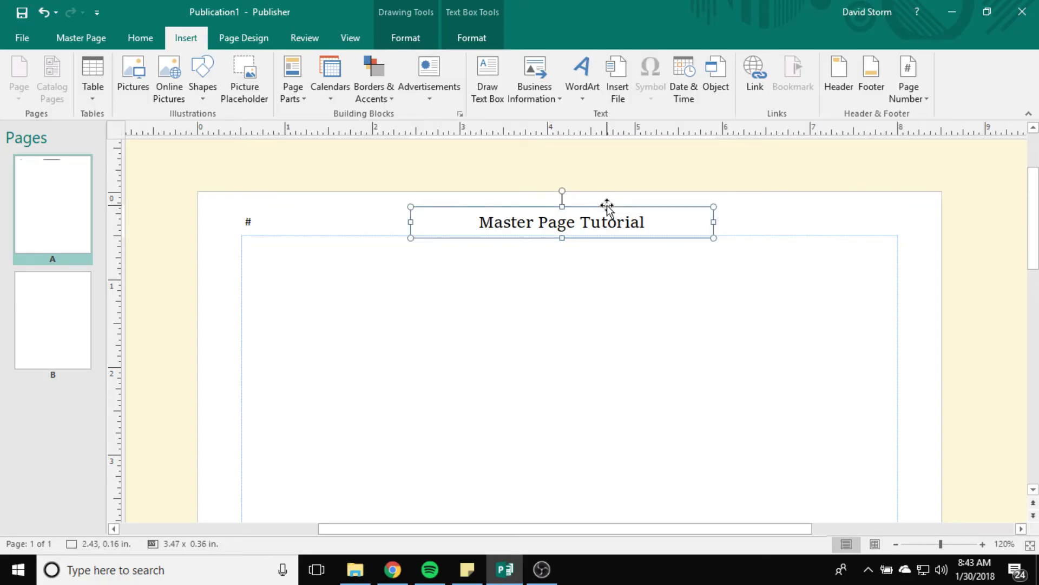
click(76, 332)
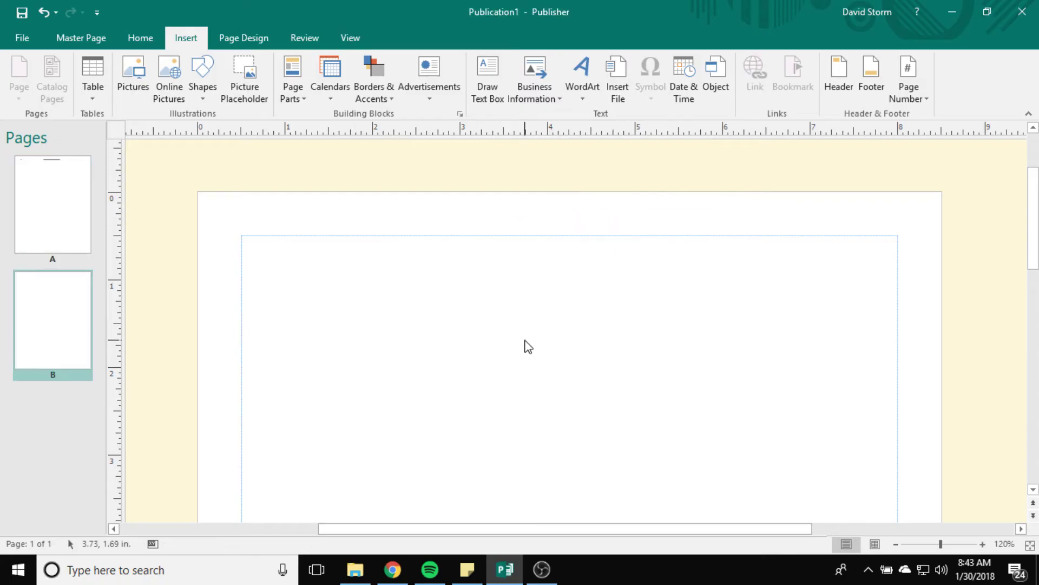
click(532, 317)
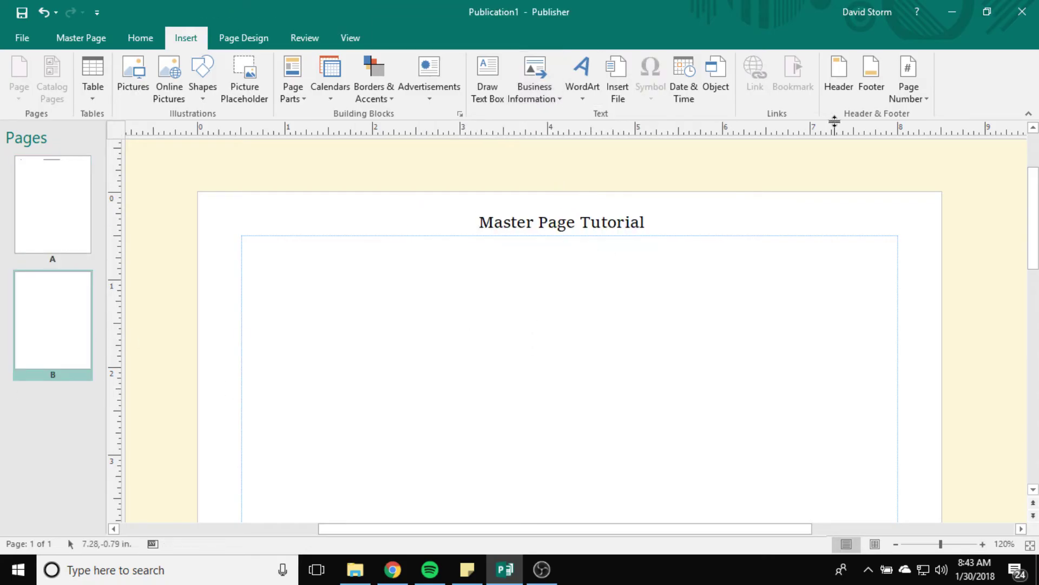
- Add a top-right page number to master page B and compare it with page A
click(909, 90)
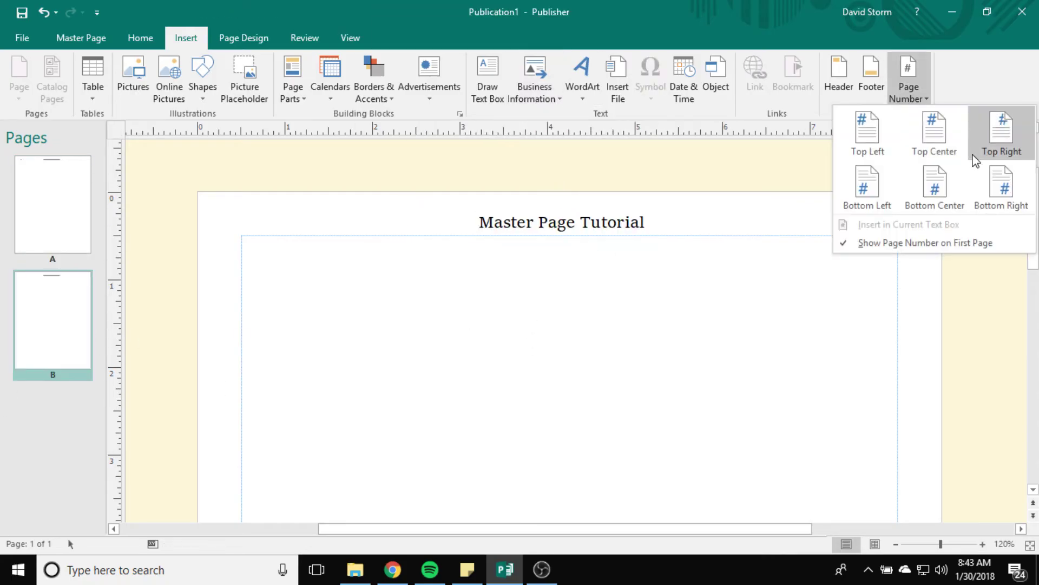
click(1003, 142)
click(55, 210)
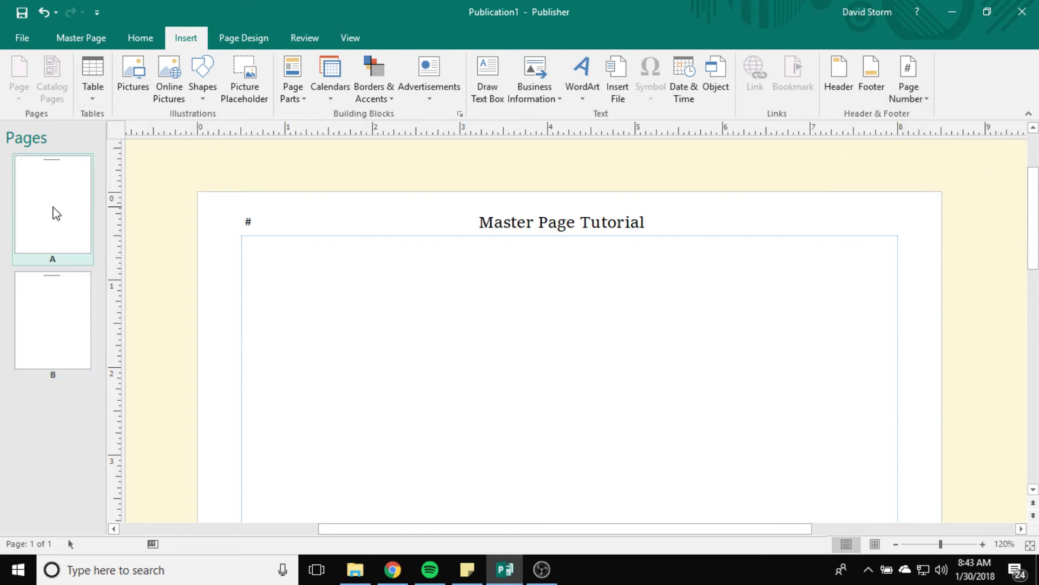
click(39, 309)
click(81, 202)
click(53, 319)
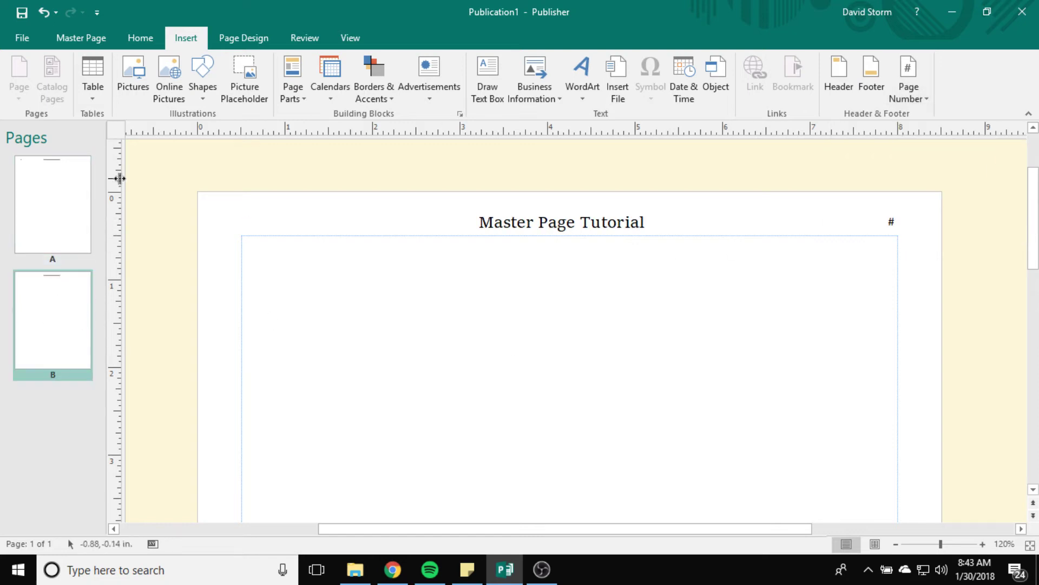
click(87, 218)
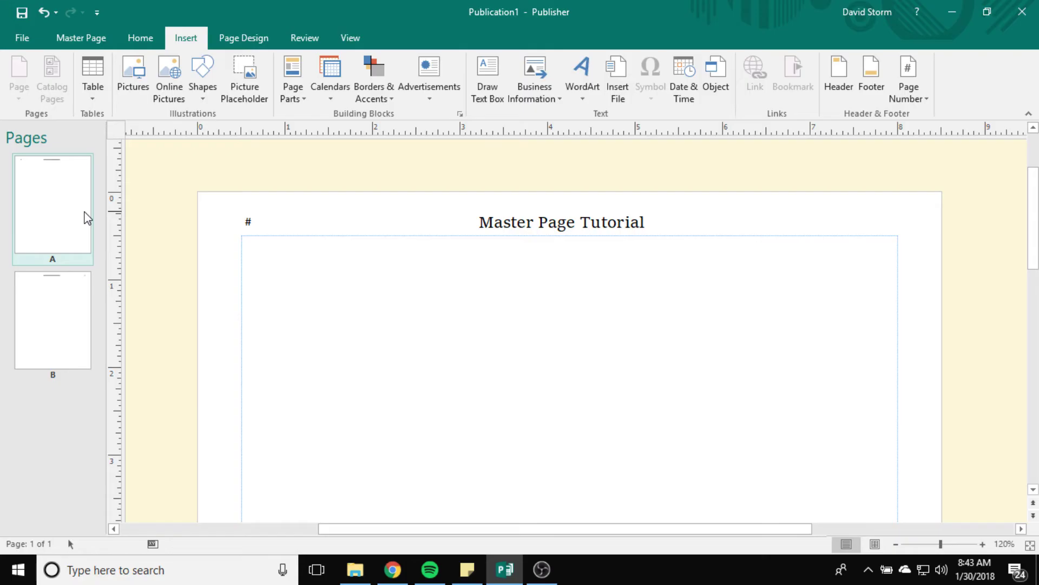
click(63, 309)
click(53, 220)
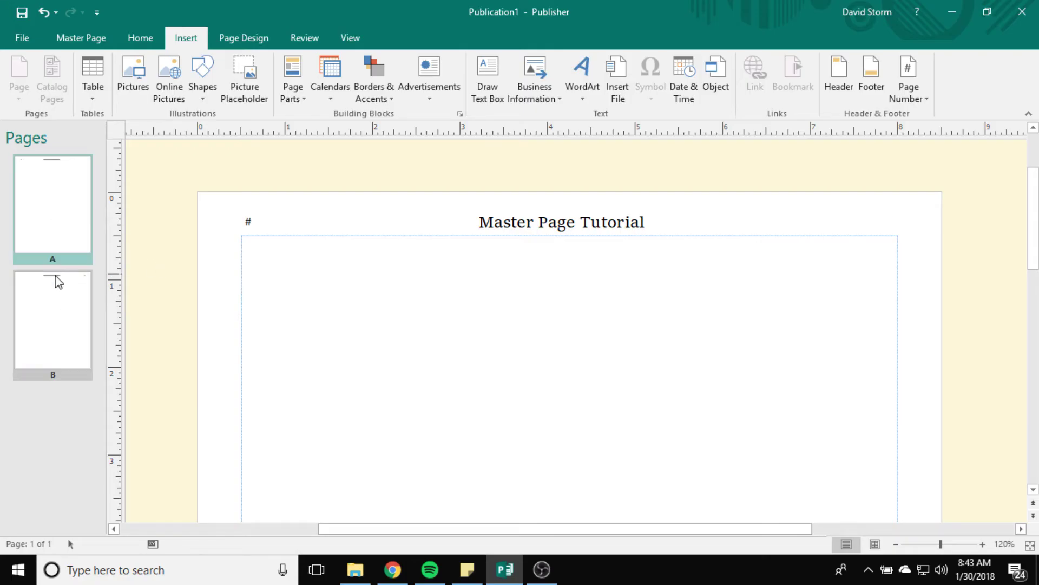
click(59, 282)
click(618, 217)
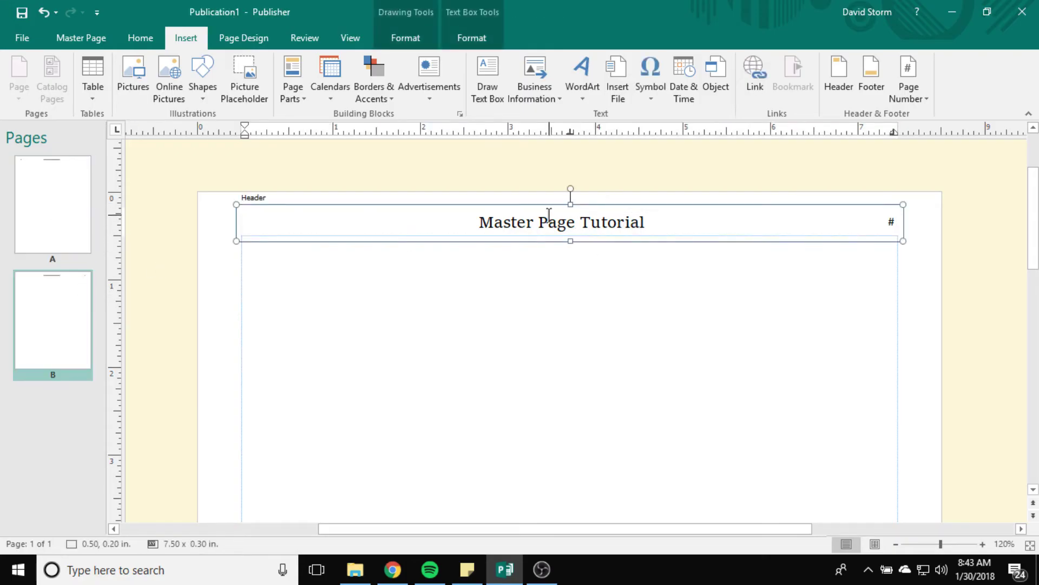
click(34, 195)
click(661, 226)
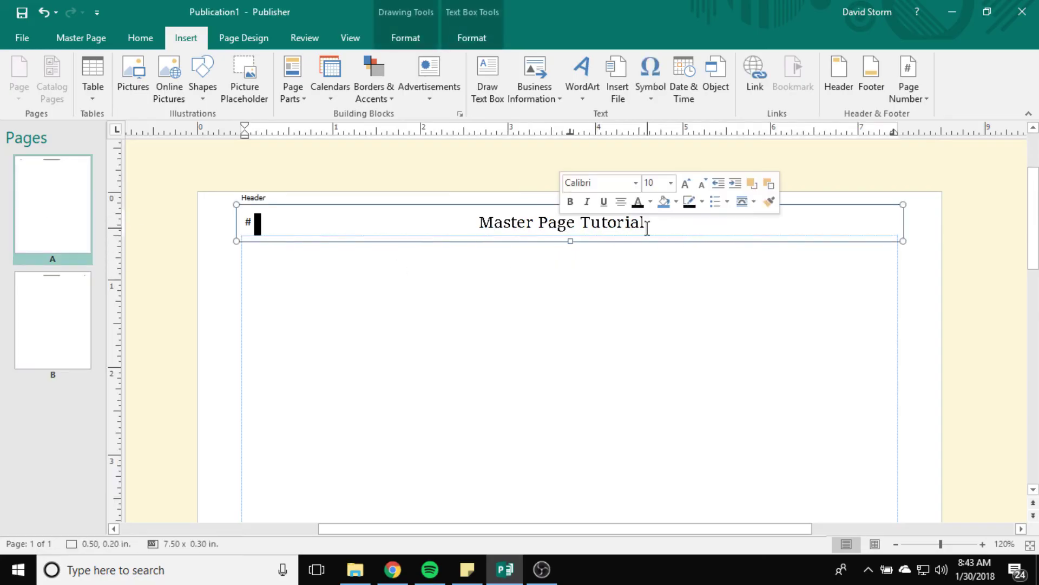
click(577, 206)
click(580, 207)
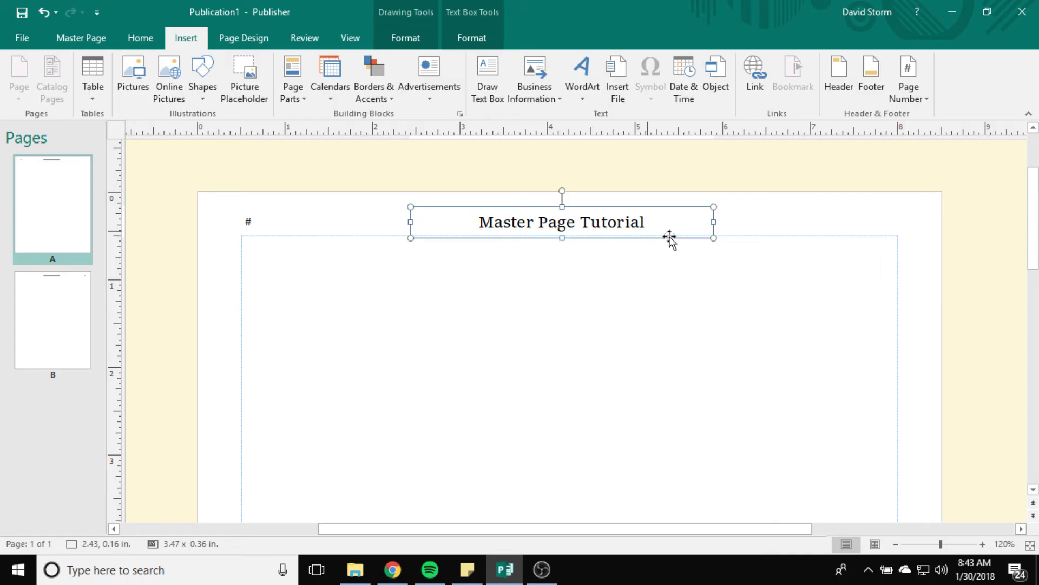
click(646, 223)
click(549, 206)
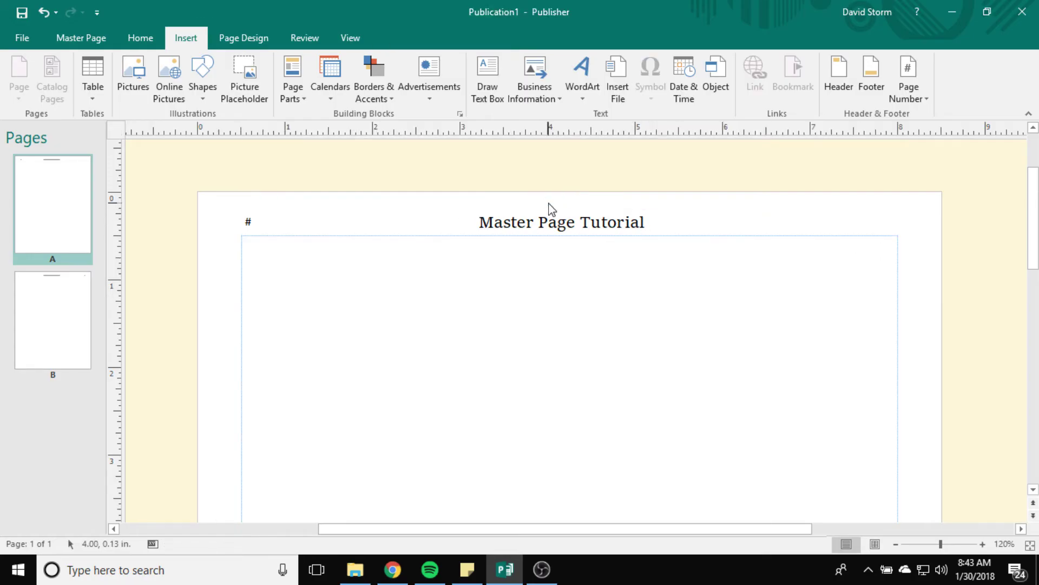
click(554, 208)
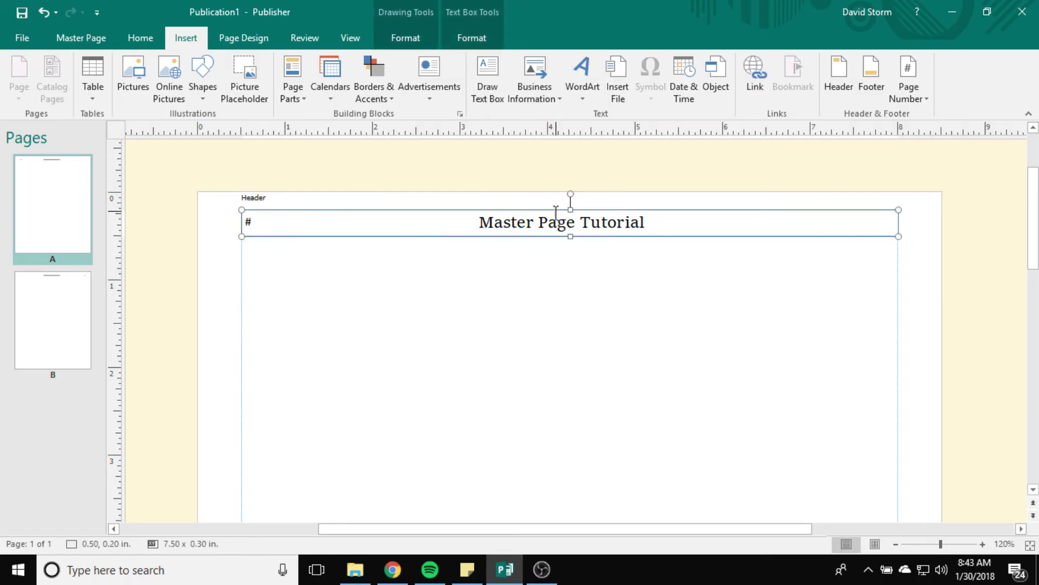
click(555, 211)
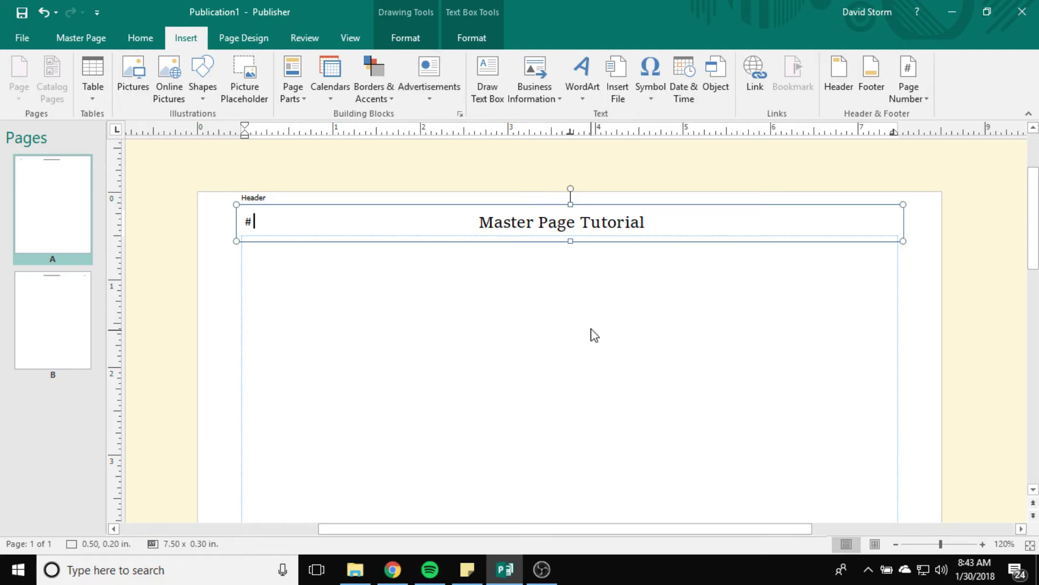
right_click(441, 236)
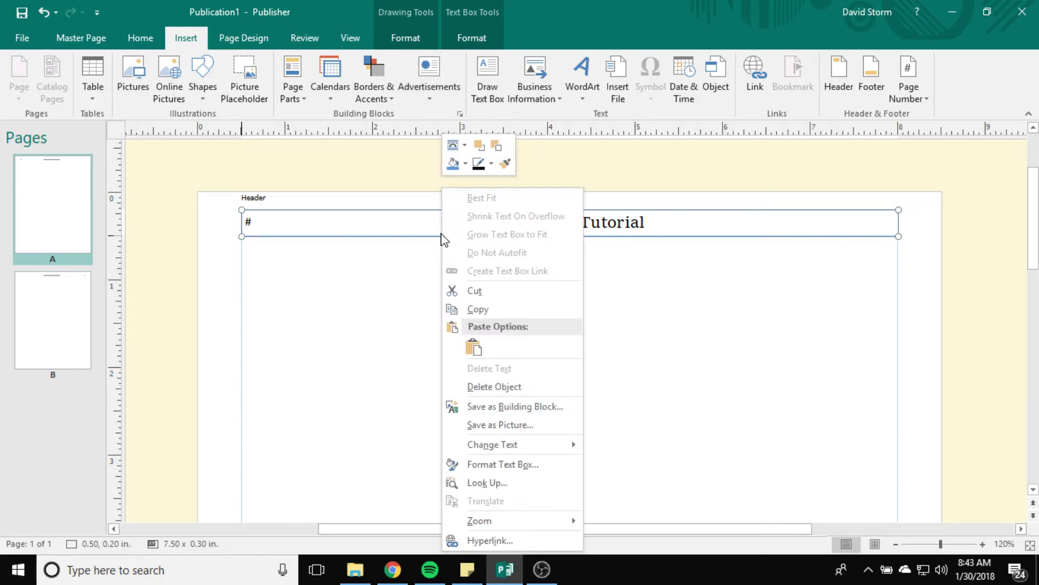
right_click(409, 219)
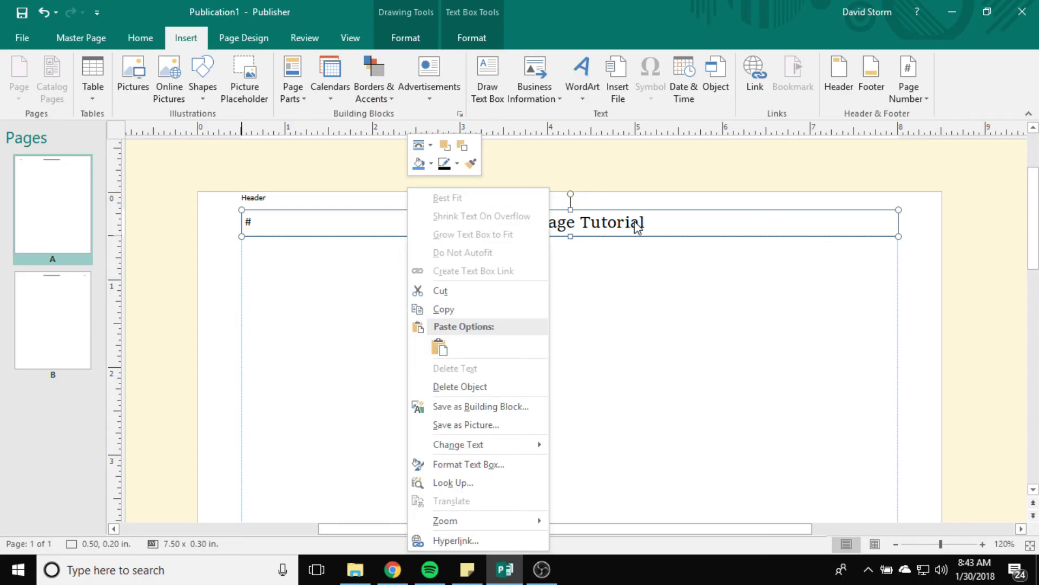
key(Escape)
click(586, 206)
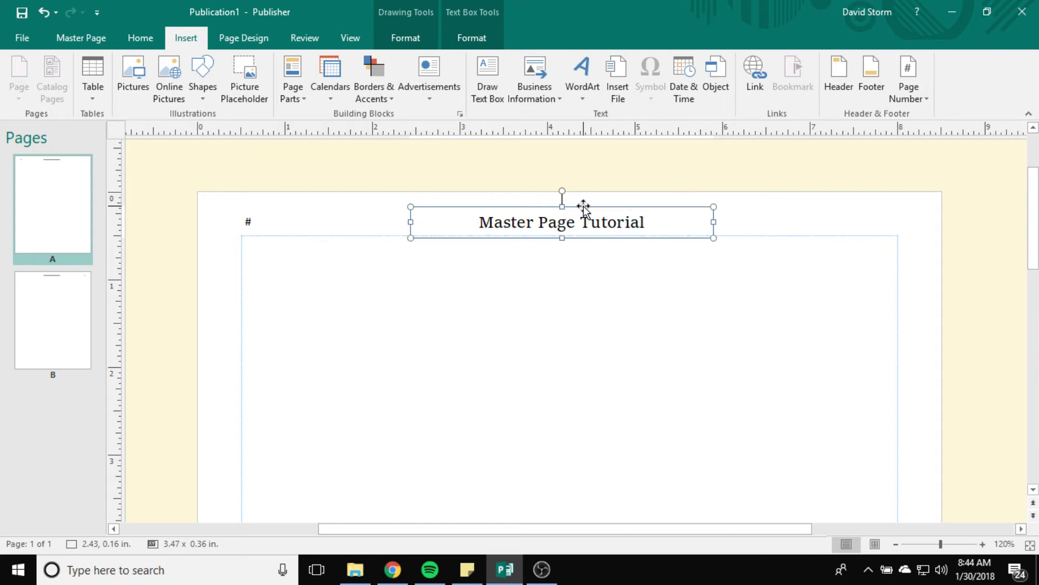
- Replace the 'Master Page Tutorial' header text on master page A with the author's name
drag(583, 205, 583, 290)
double_click(612, 311)
click(660, 317)
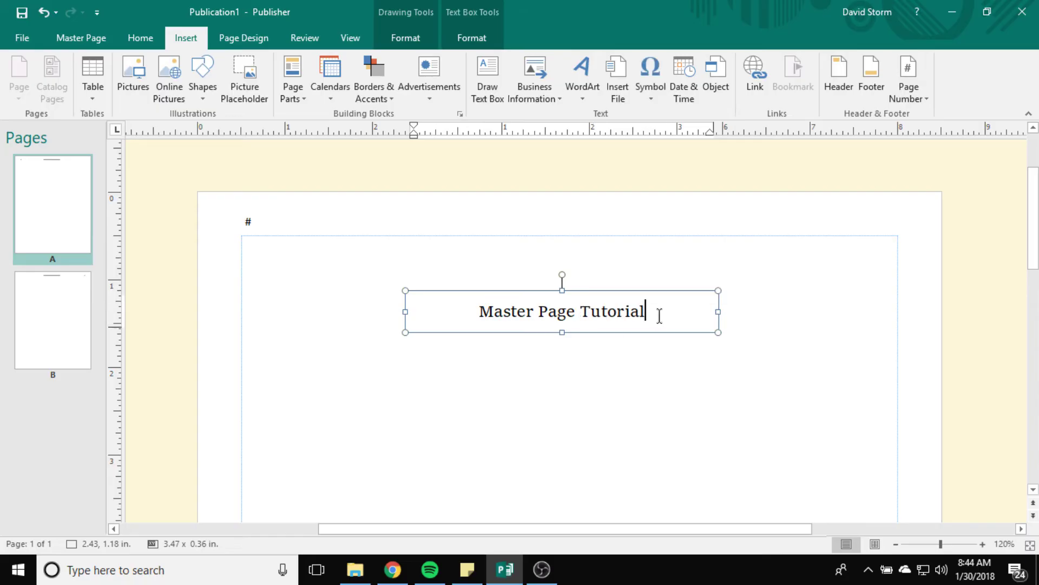
drag(659, 316, 255, 327)
text(DAvi)
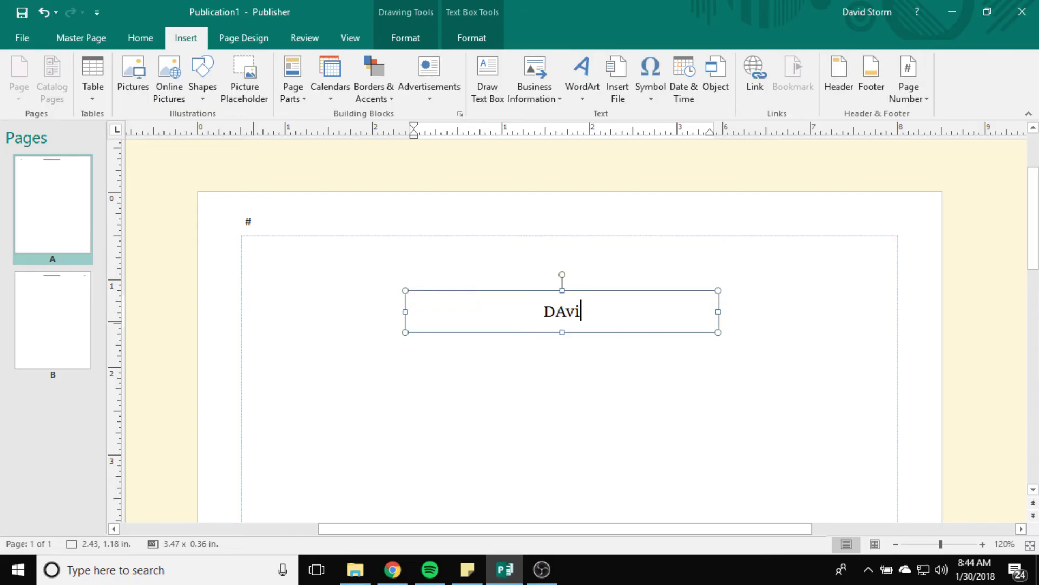
key(BackSpace)
key(BackSpace)
key(BackSpace)
text(avid STorm)
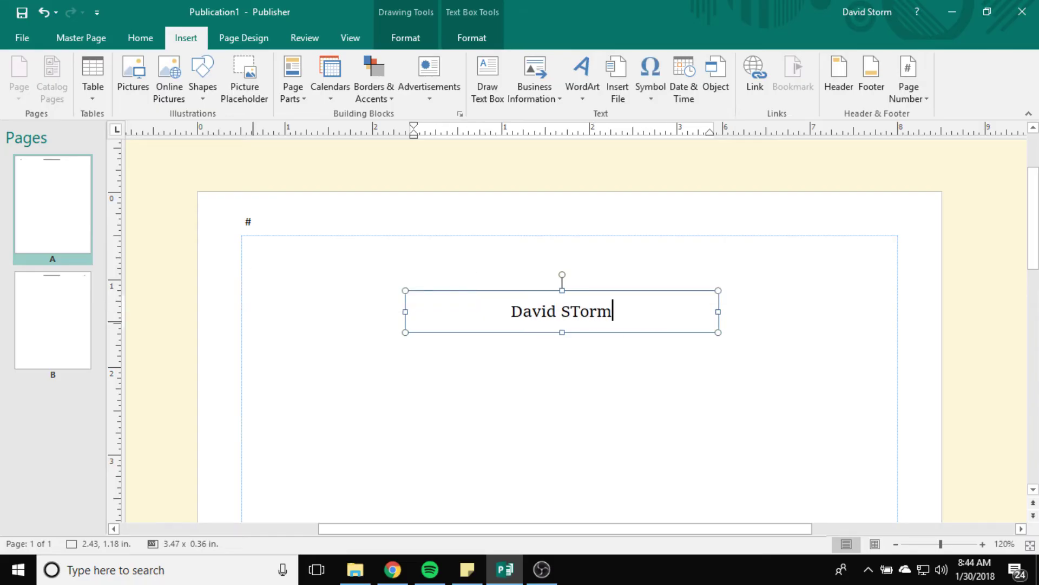
key(BackSpace)
key(BackSpace)
key(BackSpace)
key(BackSpace)
text(torm)
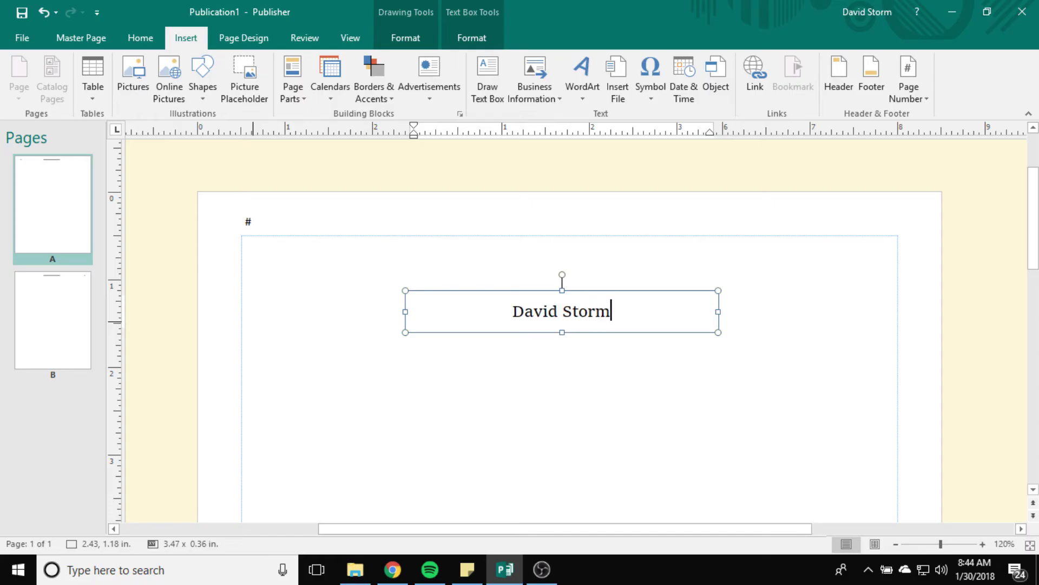
- Move the name box back up into the header beside the # mark
click(466, 417)
click(545, 309)
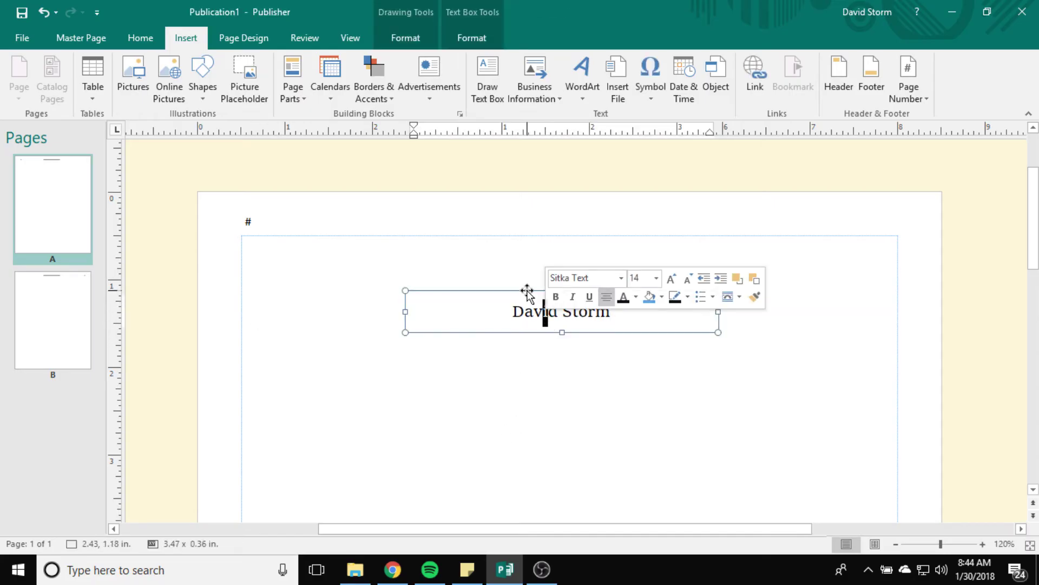
drag(527, 280, 526, 190)
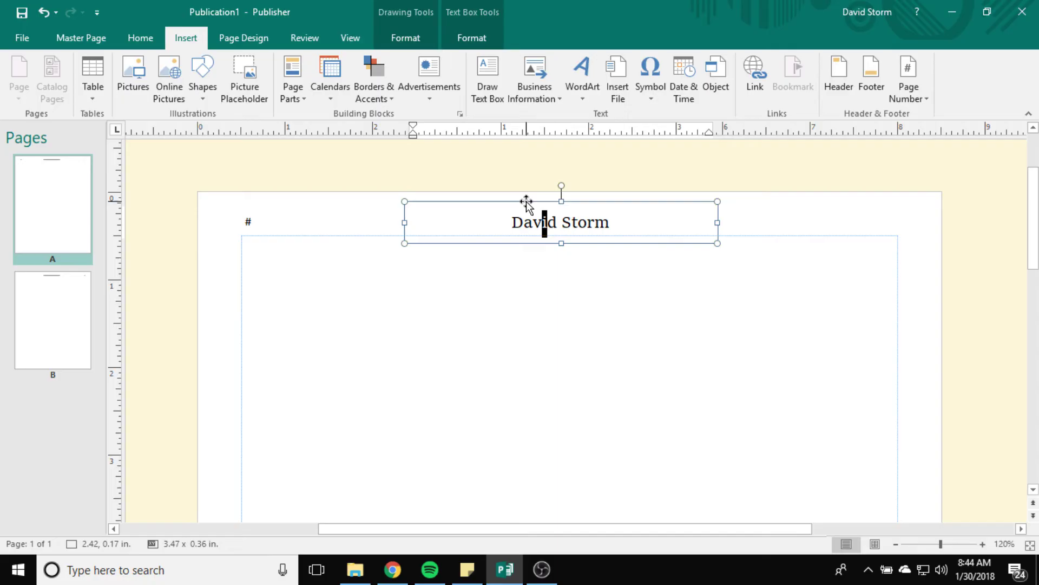
click(706, 372)
click(27, 304)
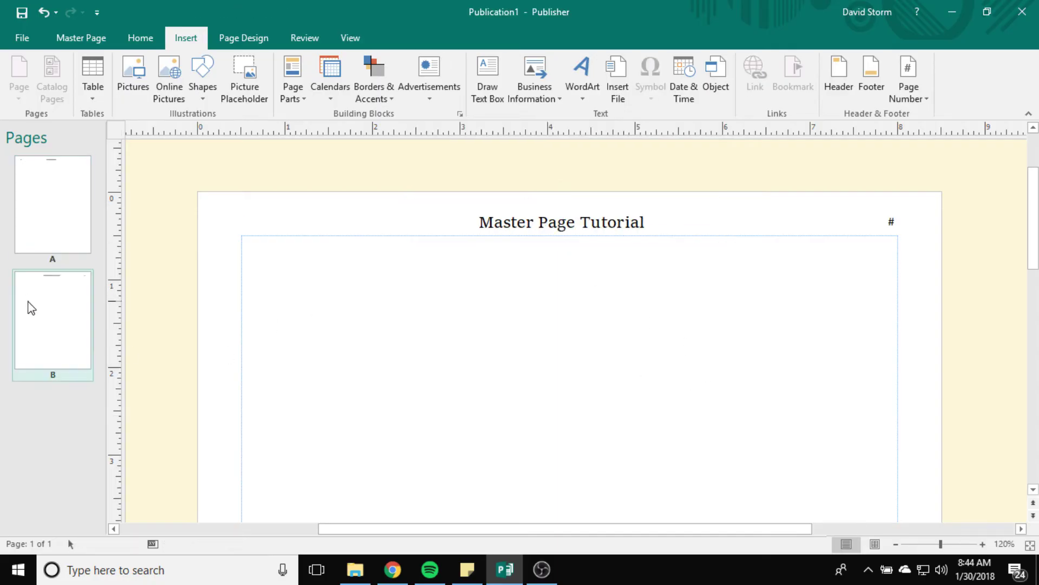
click(58, 218)
click(58, 304)
click(63, 234)
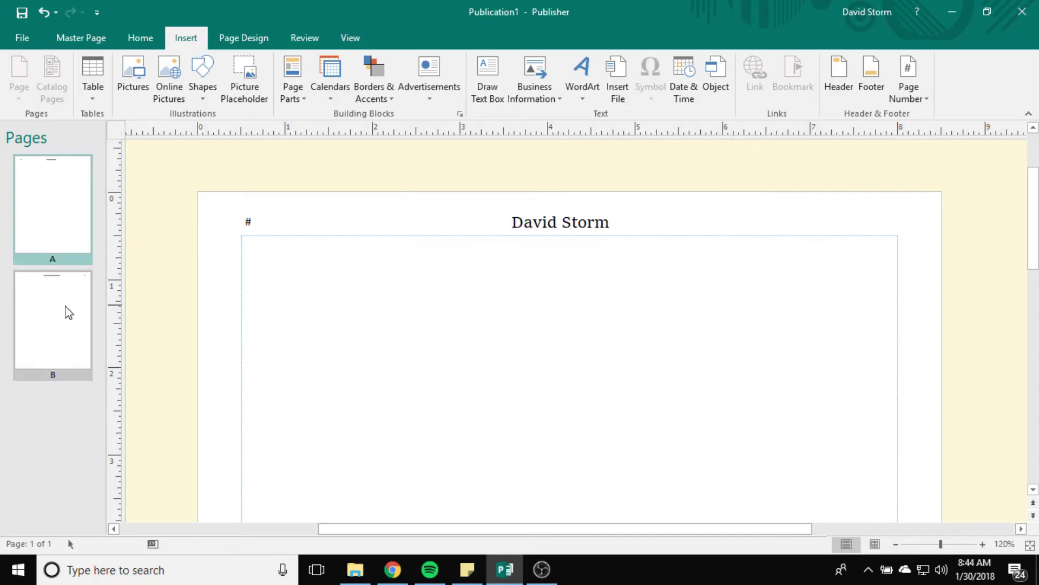
click(65, 308)
click(89, 210)
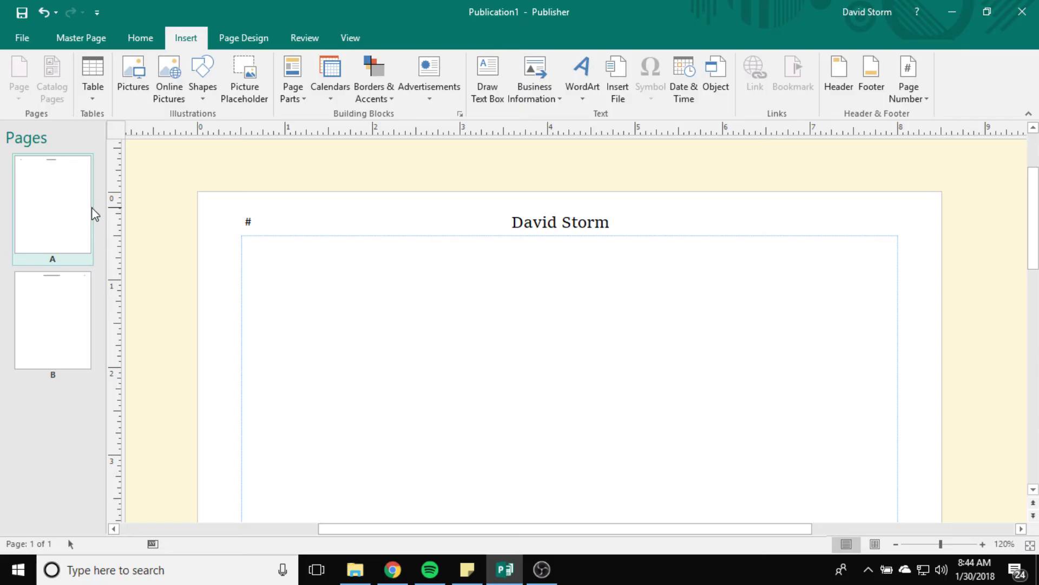
click(65, 306)
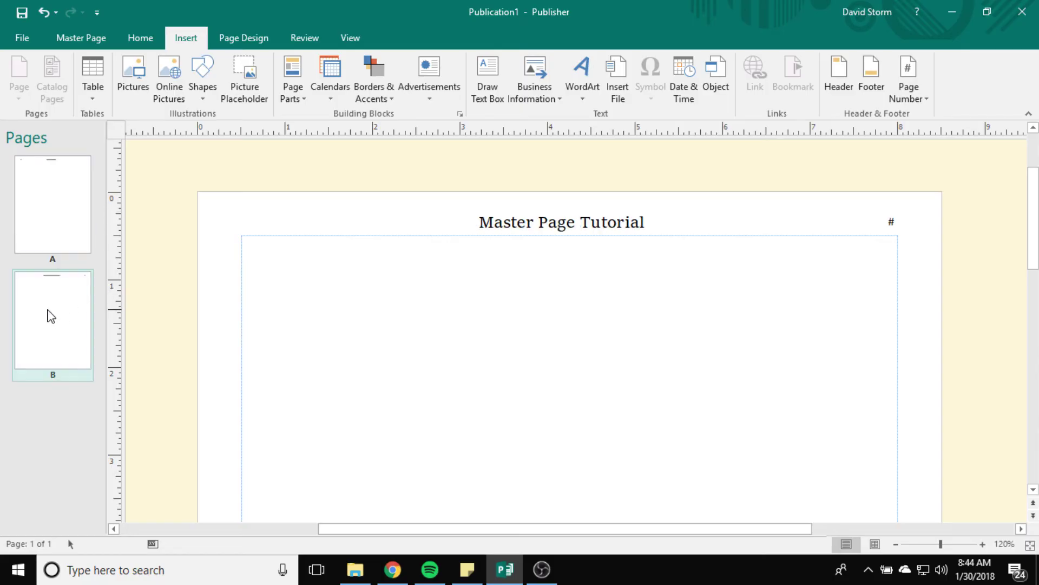
key(Up)
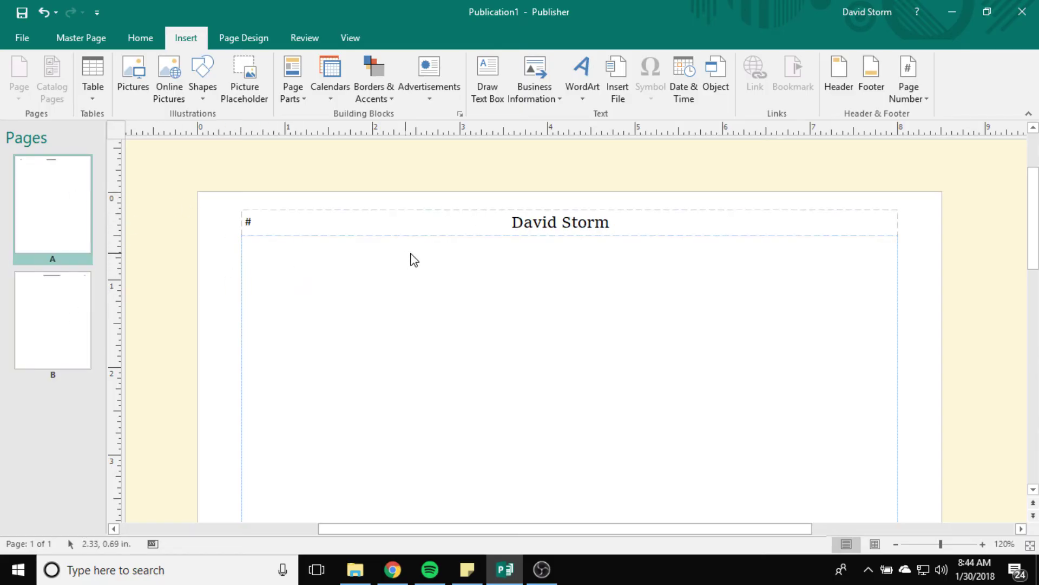
click(65, 327)
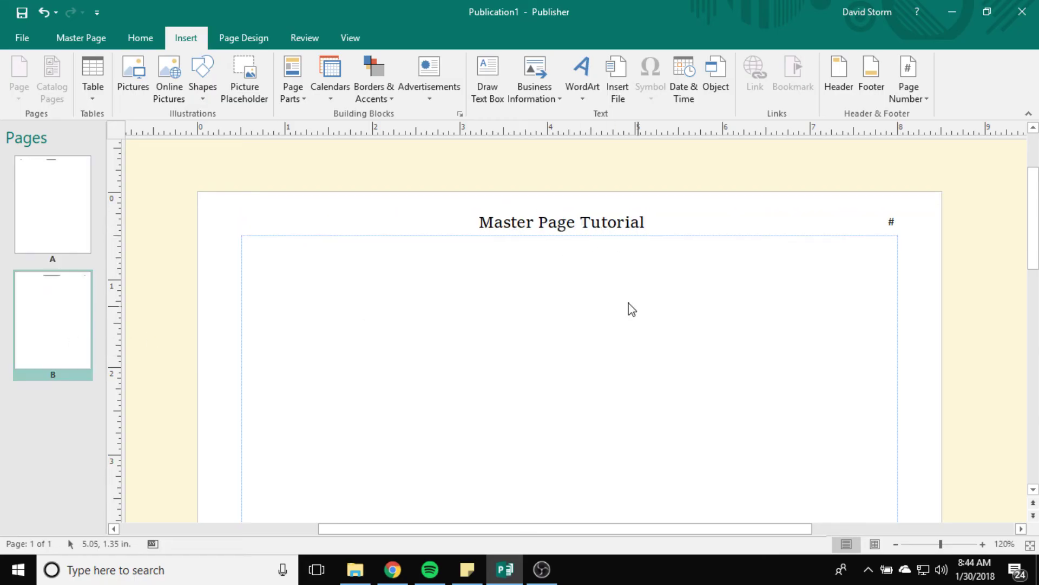
click(550, 247)
- Review master pages A and B, then return to Normal view showing page 1
click(60, 230)
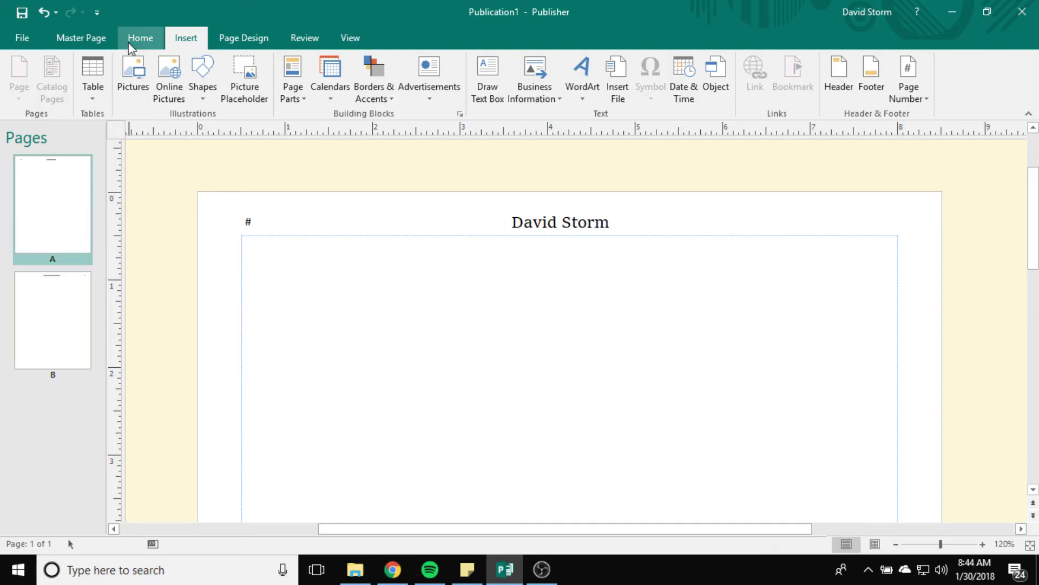
click(95, 42)
scroll(127, 283, down, 1)
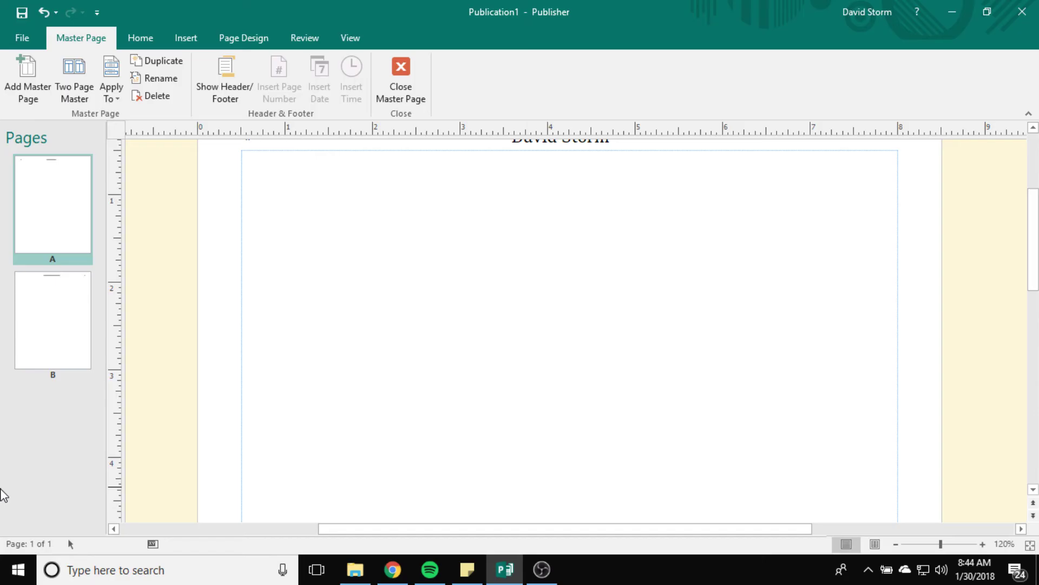
right_click(4, 433)
click(5, 433)
right_click(42, 403)
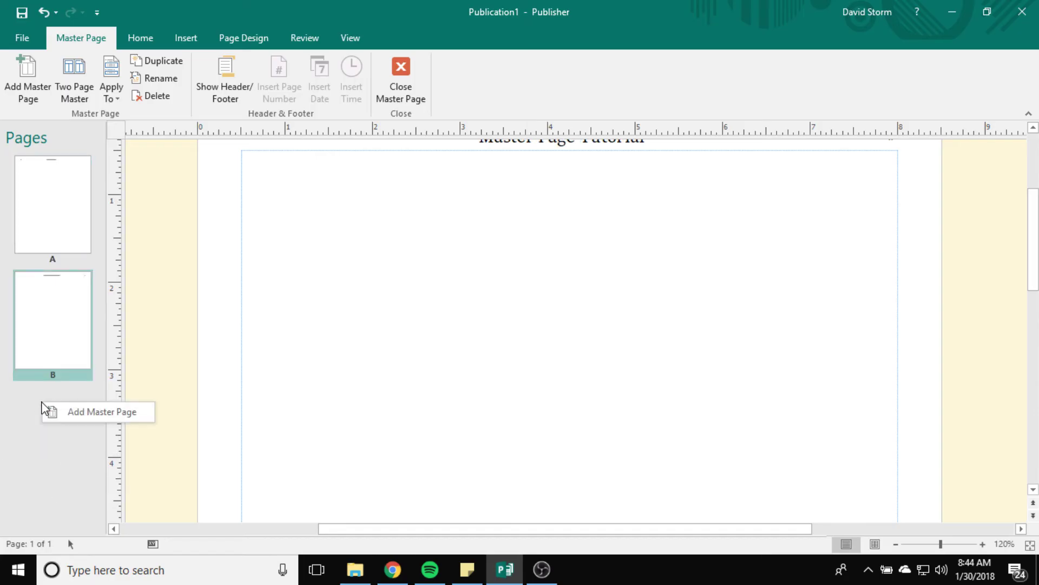
click(350, 39)
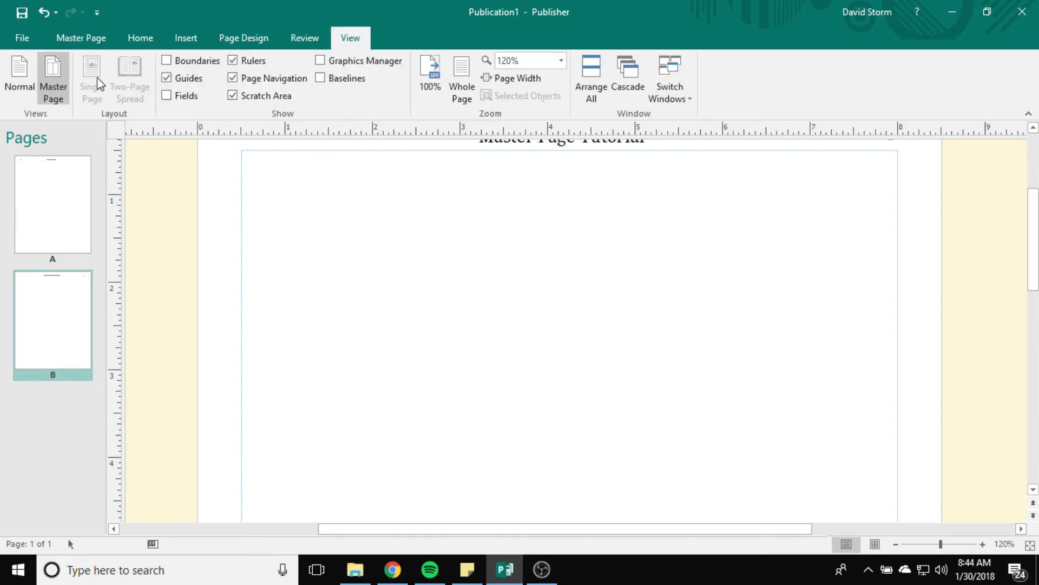
click(19, 80)
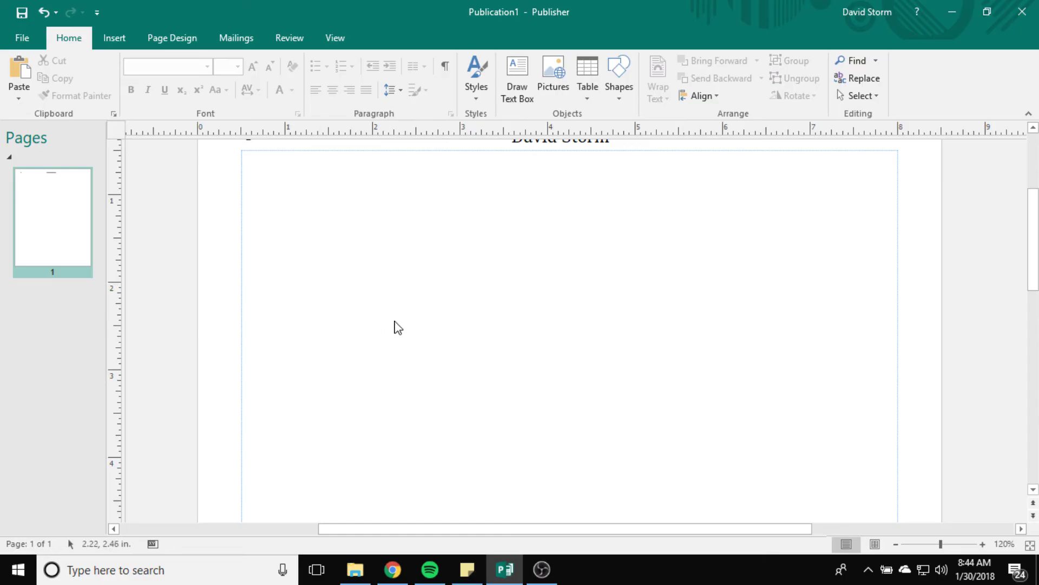
- Insert a blank page after page 1 and view page 2 with master A's header
scroll(398, 328, up, 3)
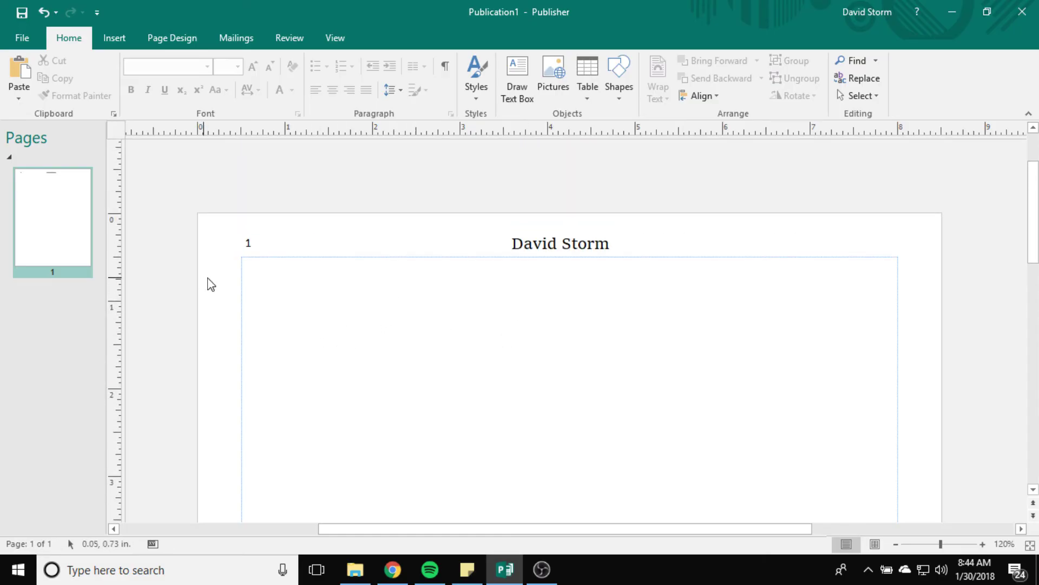
scroll(209, 283, down, 1)
scroll(181, 292, up, 1)
scroll(250, 318, up, 1)
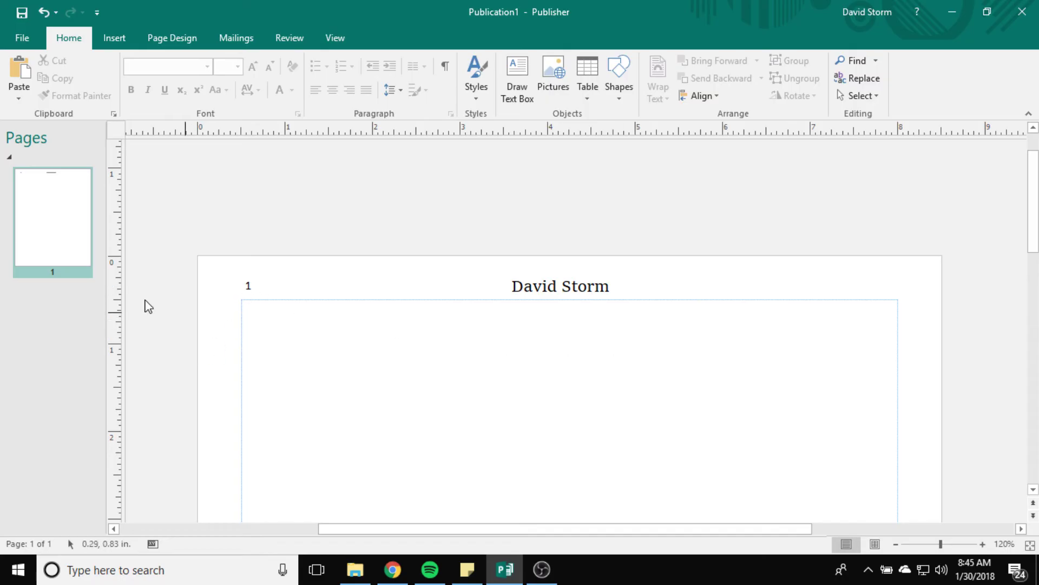
right_click(38, 312)
click(95, 319)
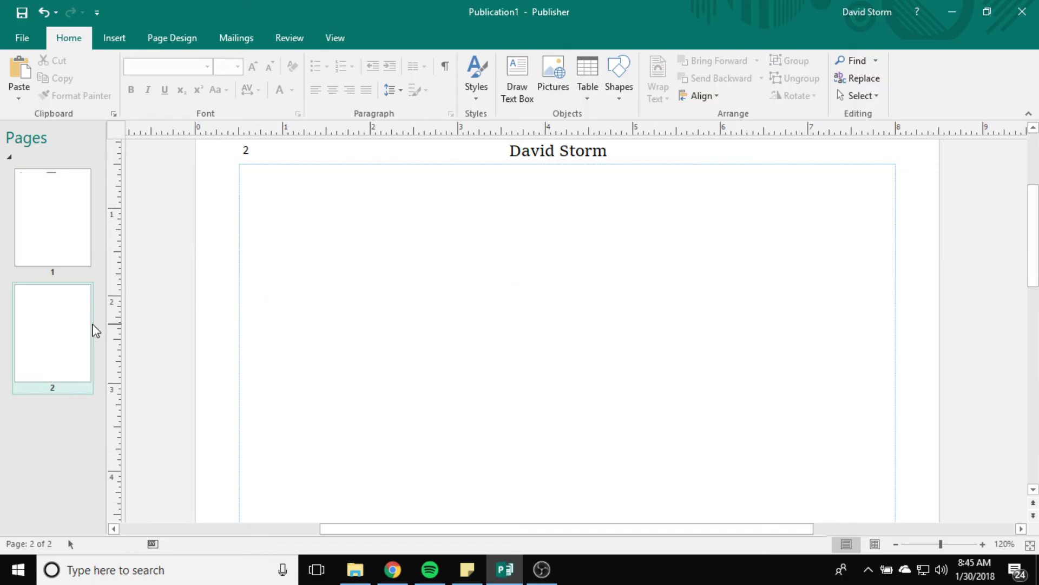
scroll(193, 361, up, 1)
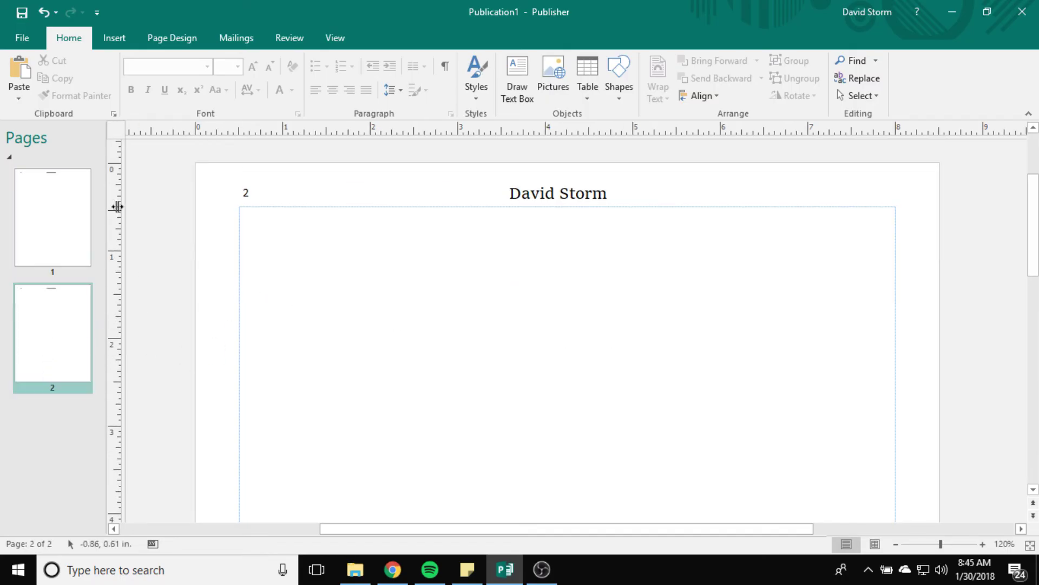
click(38, 217)
click(52, 347)
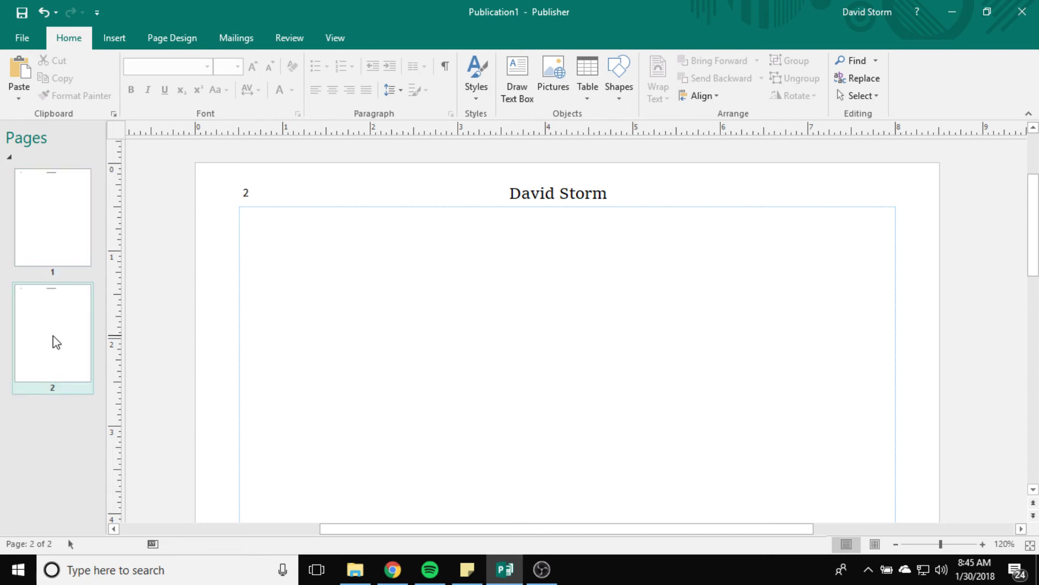
- Apply master page B to page 2 and compare it with page 1
right_click(59, 367)
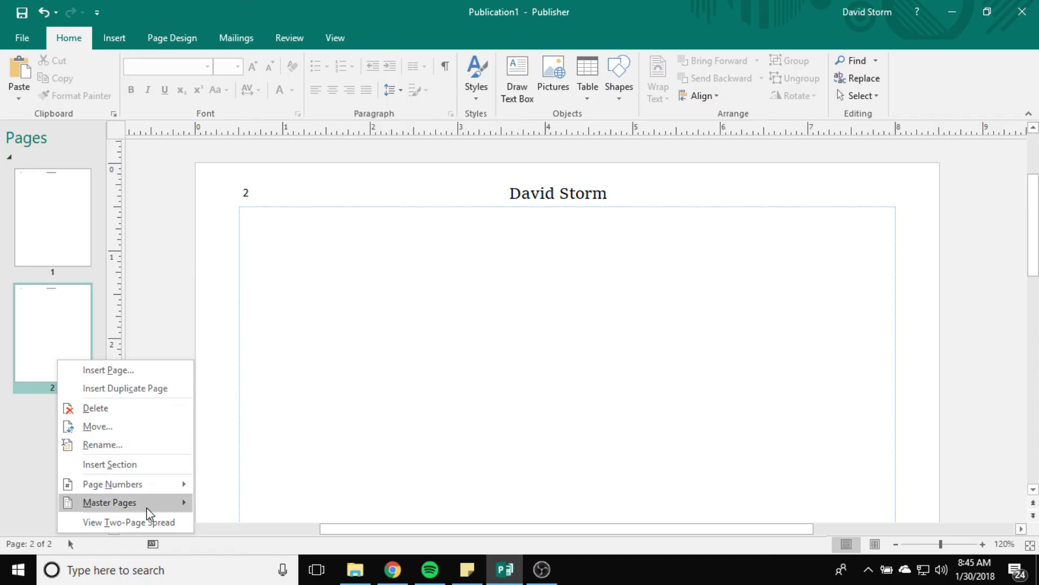
mouse_move(125, 513)
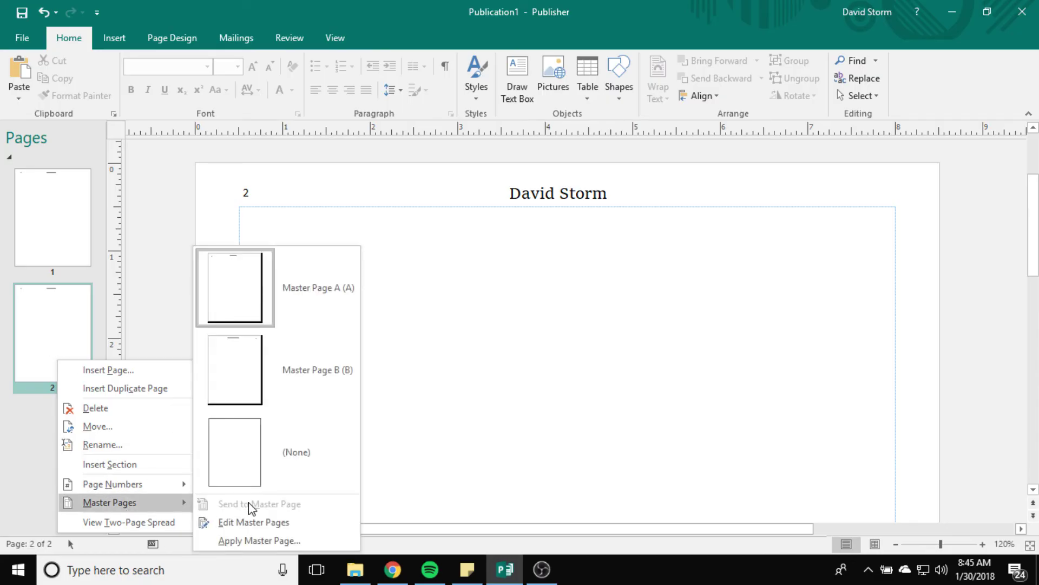
click(314, 373)
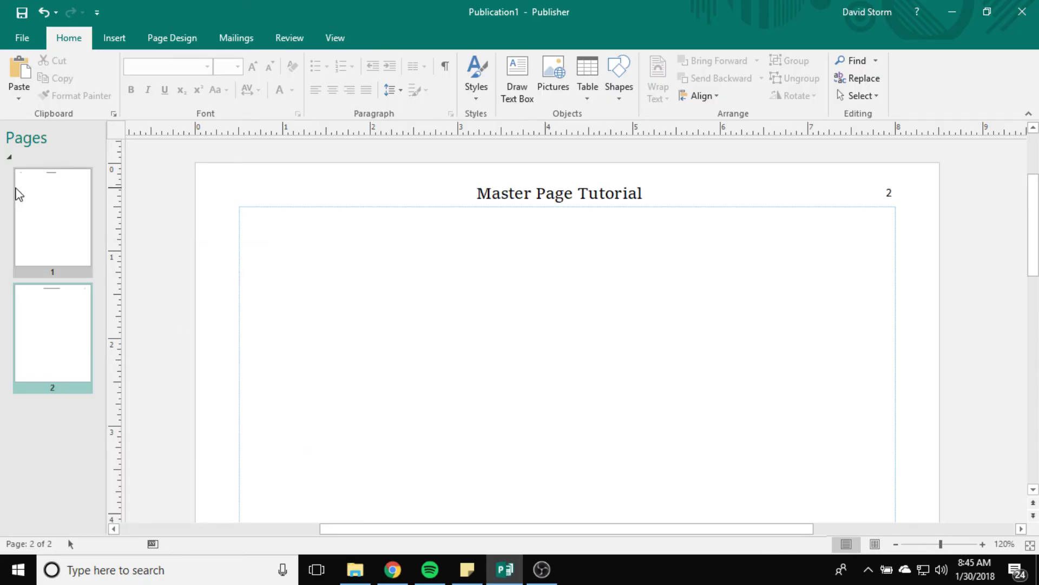
click(76, 196)
click(43, 338)
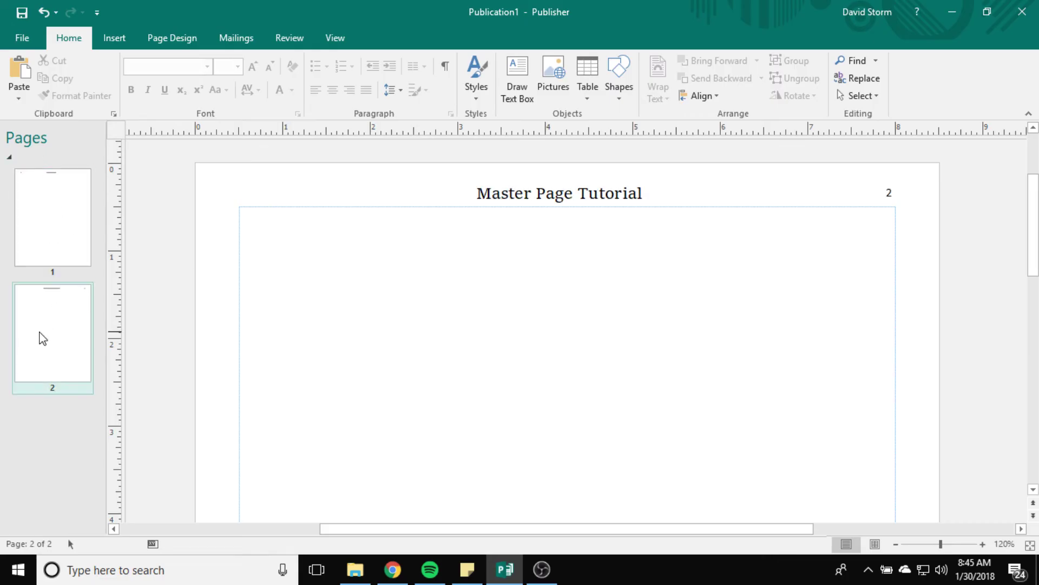
- Try the two-page spread view for the page list, then turn it back off
right_click(47, 431)
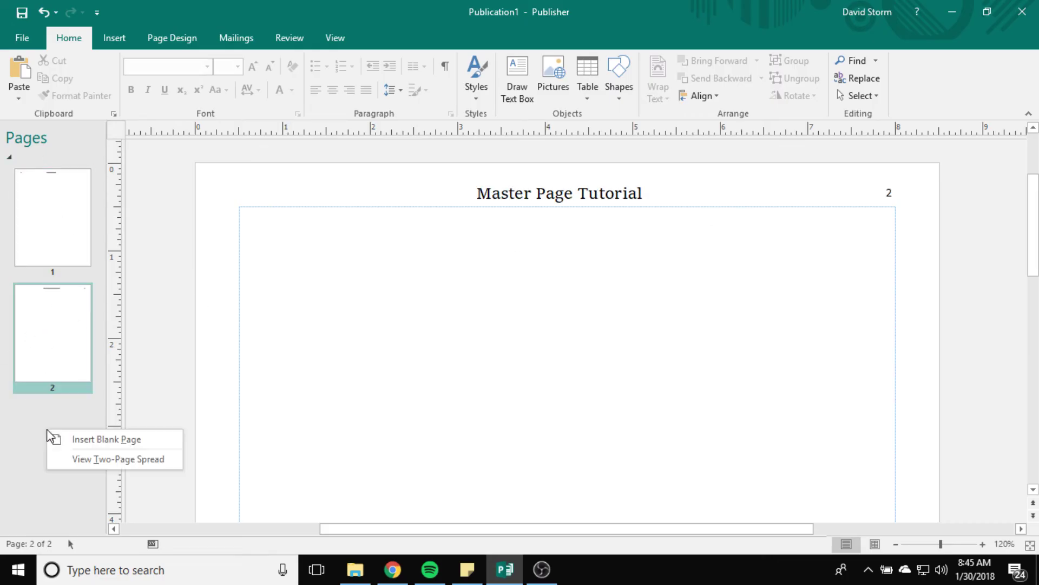
click(100, 458)
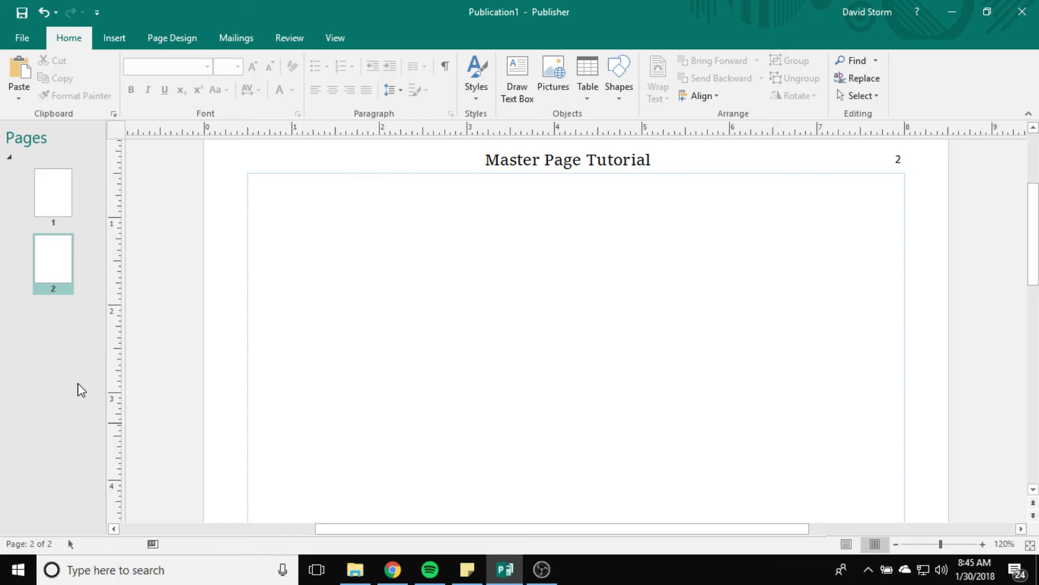
drag(67, 284, 97, 214)
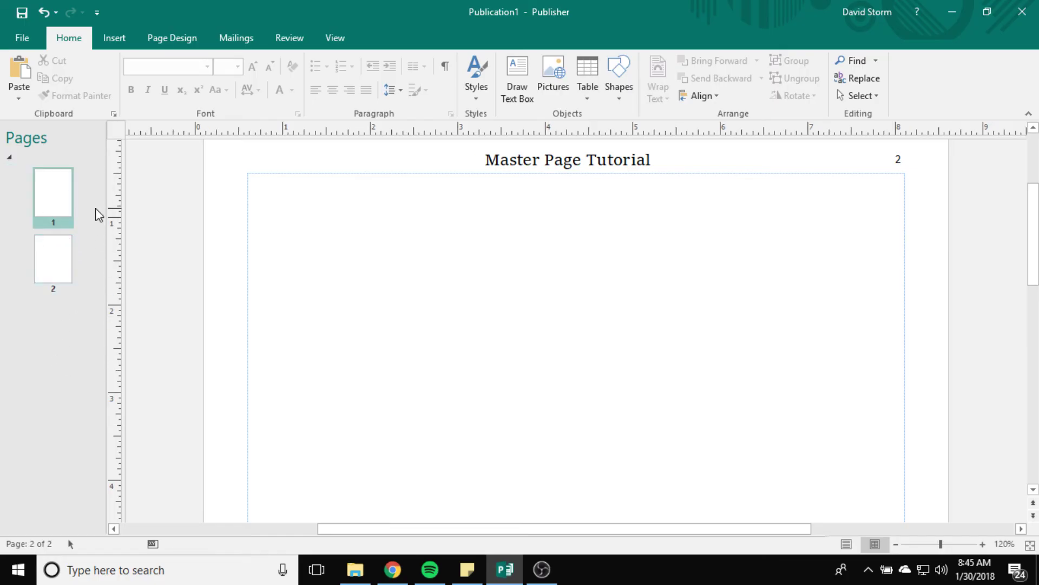
drag(51, 271, 76, 228)
right_click(58, 372)
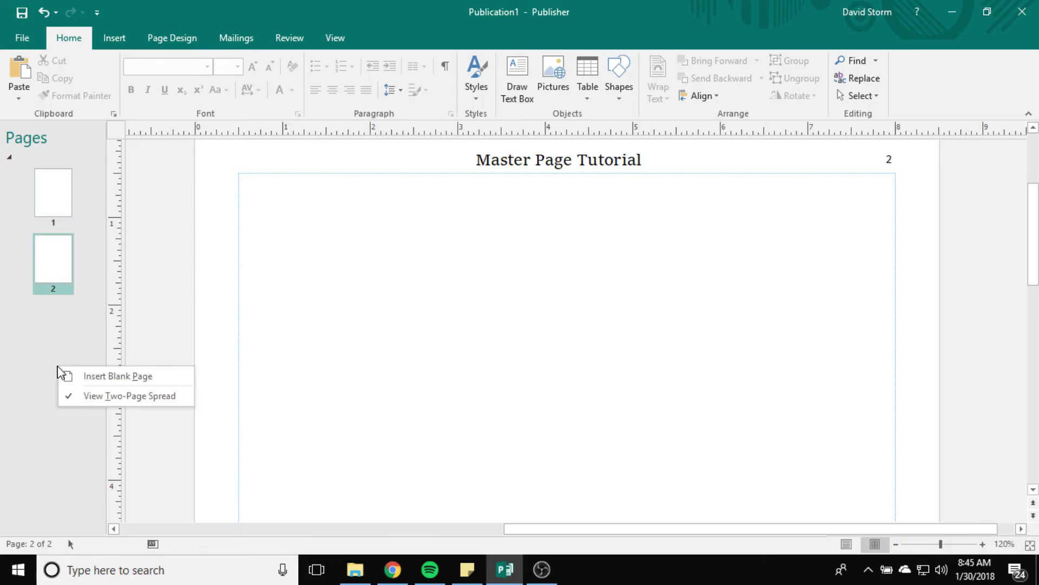
click(92, 397)
- Insert pages 3 and 4 so the publication has four pages
right_click(42, 436)
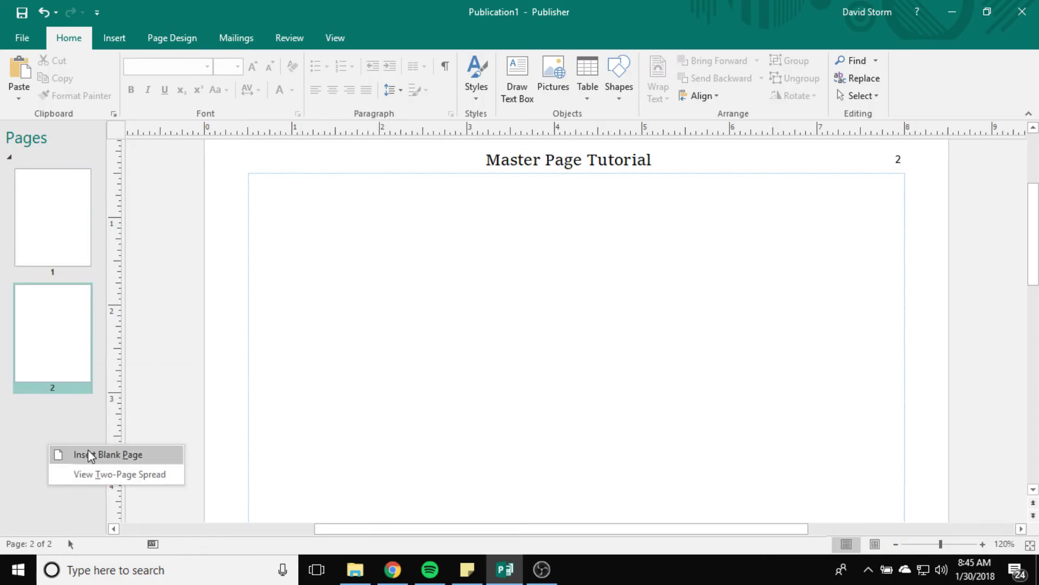
click(51, 453)
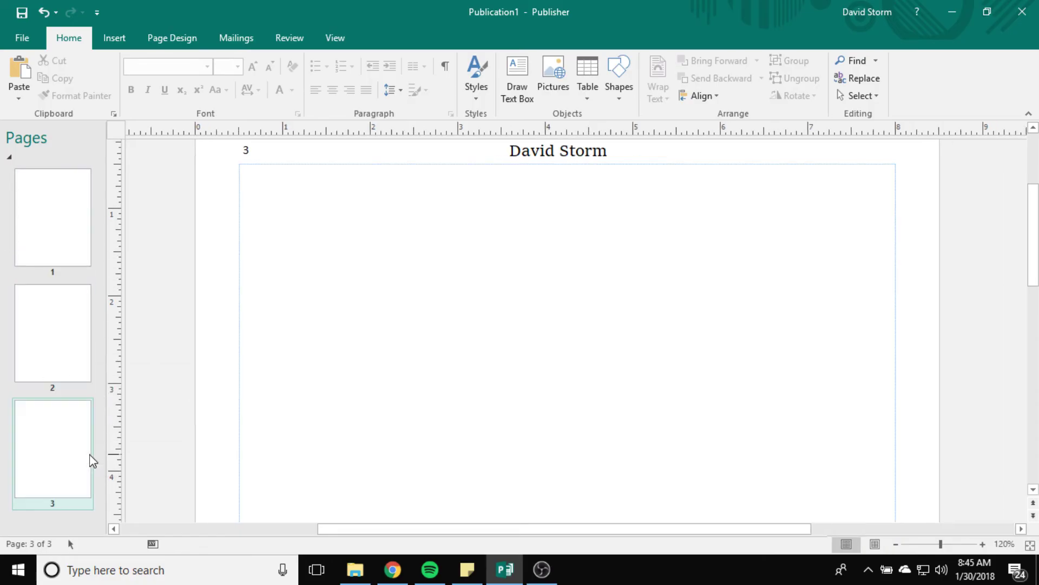
right_click(45, 523)
click(75, 494)
scroll(86, 453, up, 2)
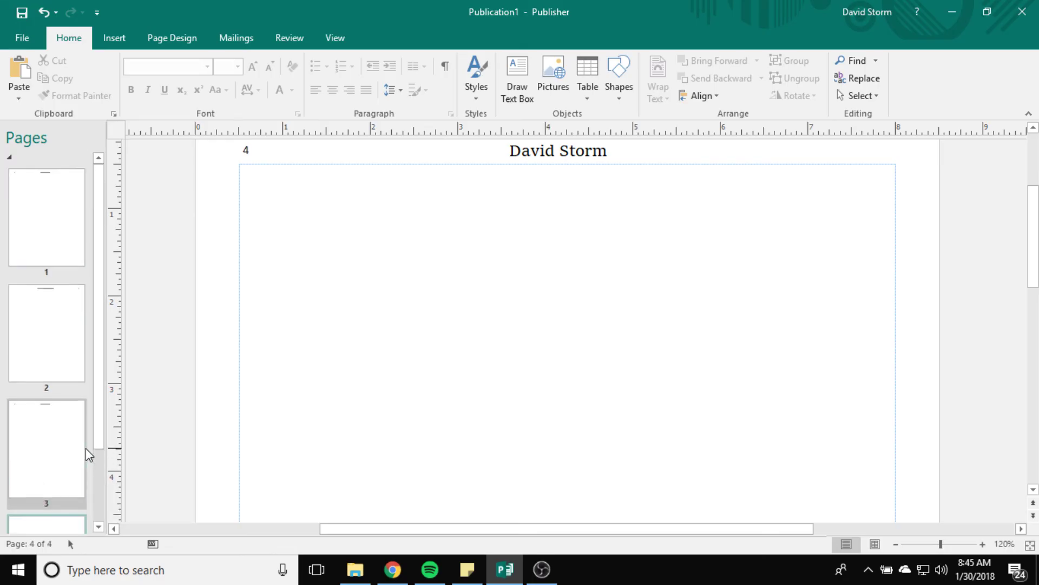
- Apply master page B to page 4, giving it the Master Page Tutorial header
click(43, 379)
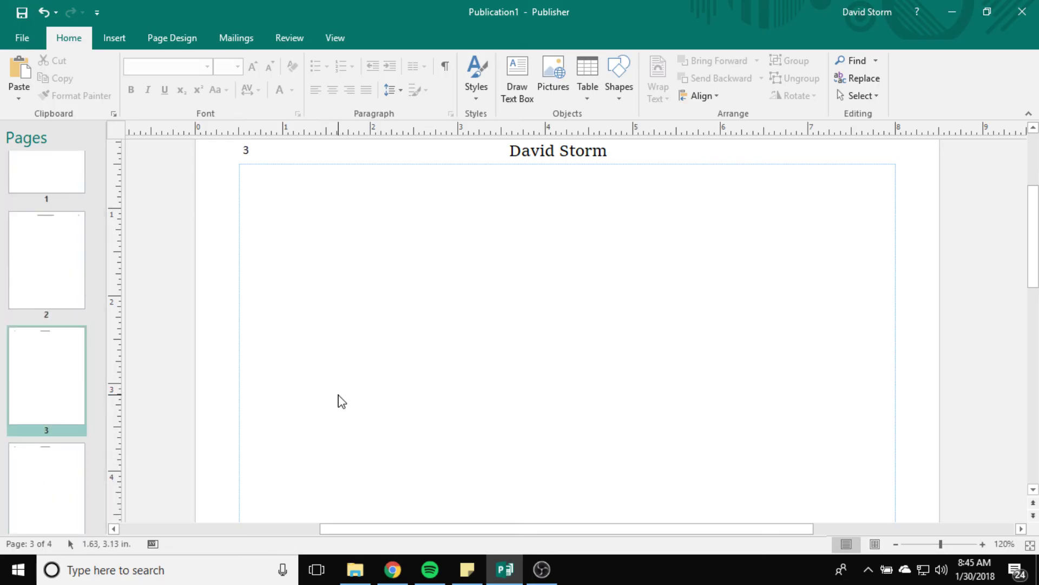
click(57, 449)
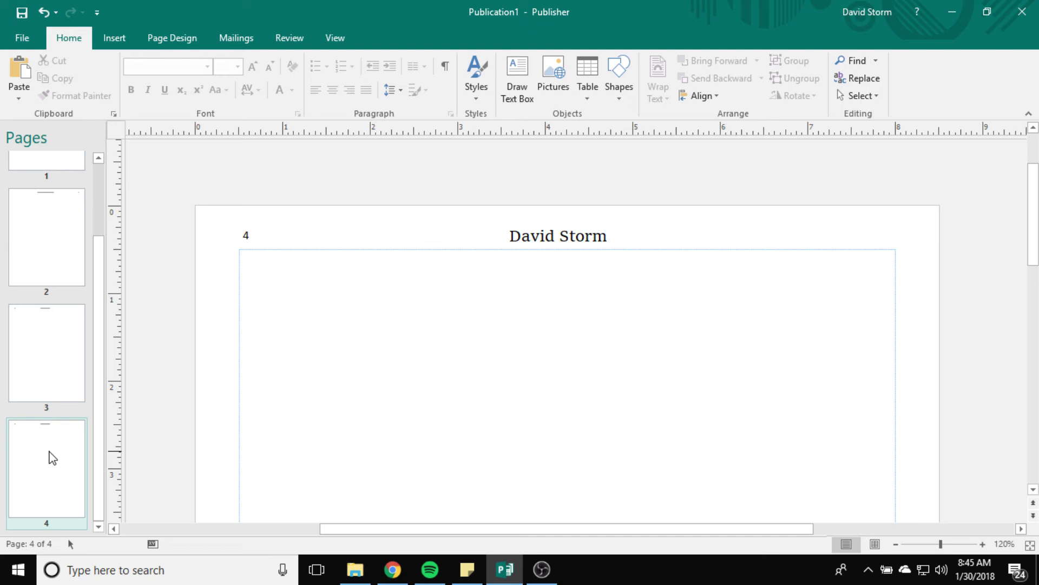
right_click(50, 452)
mouse_move(118, 432)
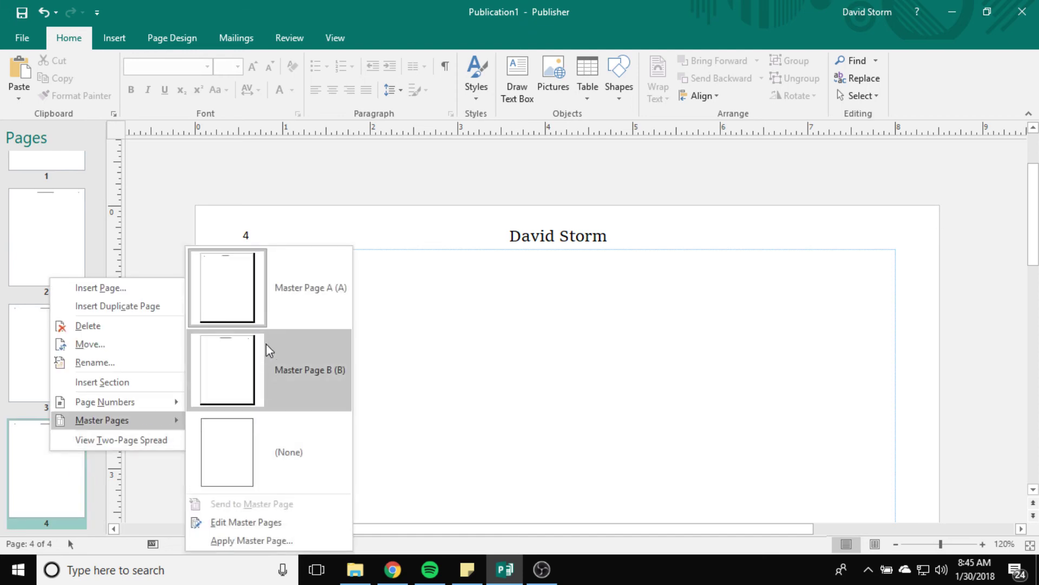
click(275, 370)
- Compare page 1's David Storm header with page 2's Master Page Tutorial header
scroll(33, 314, up, 2)
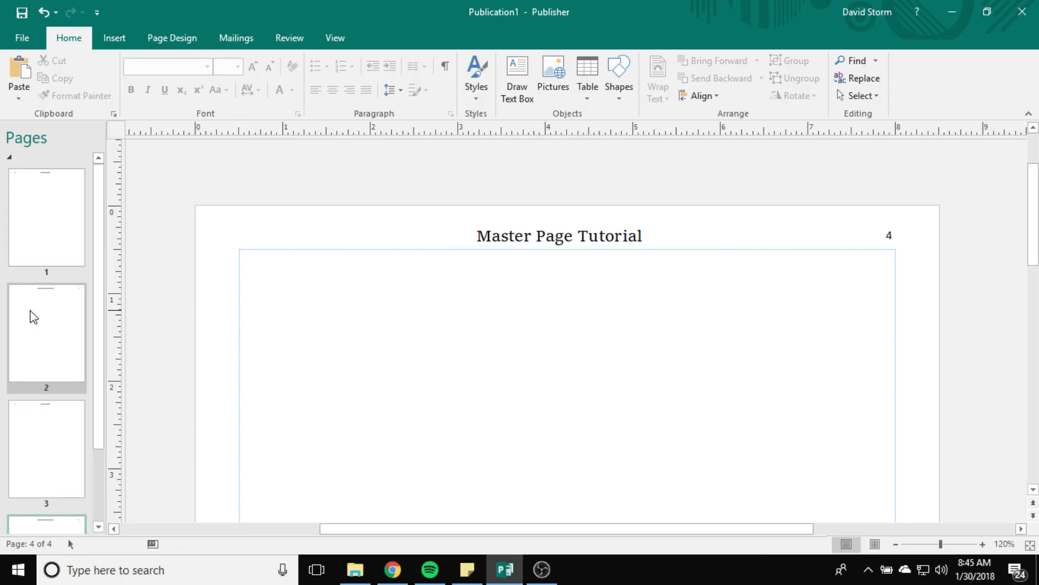
scroll(43, 322, down, 3)
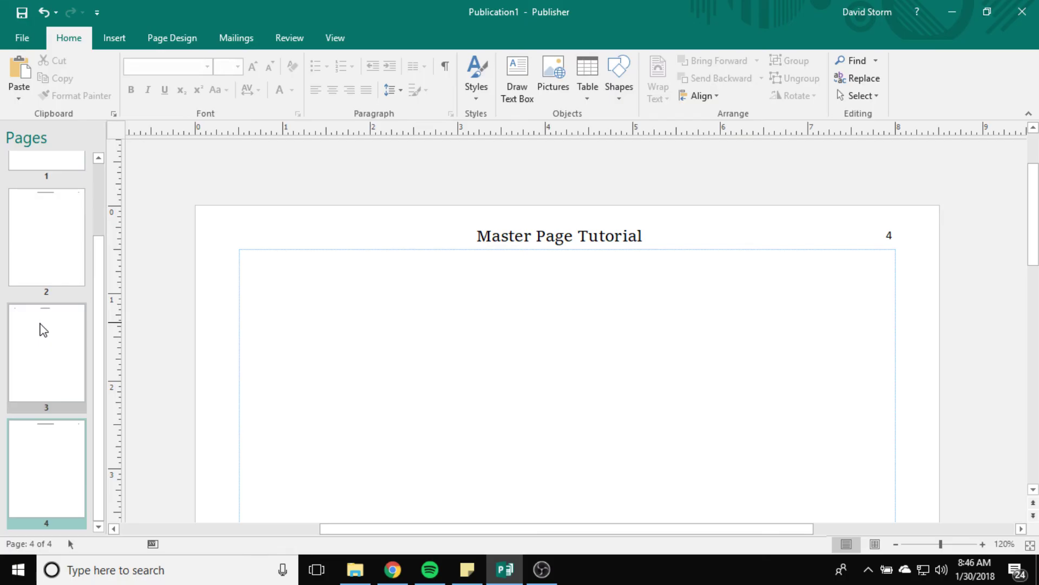
scroll(65, 241, up, 3)
click(62, 239)
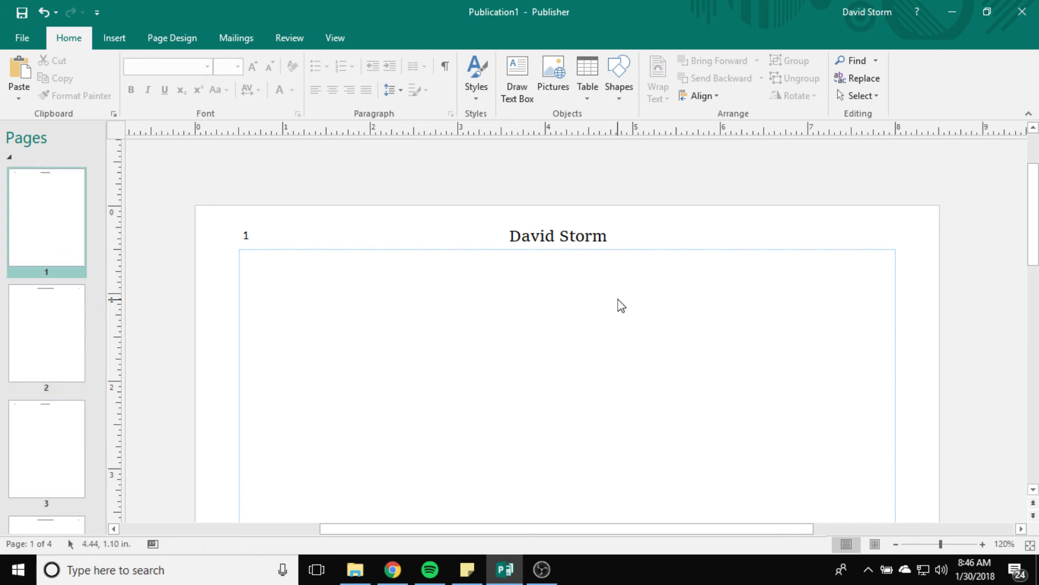
click(41, 343)
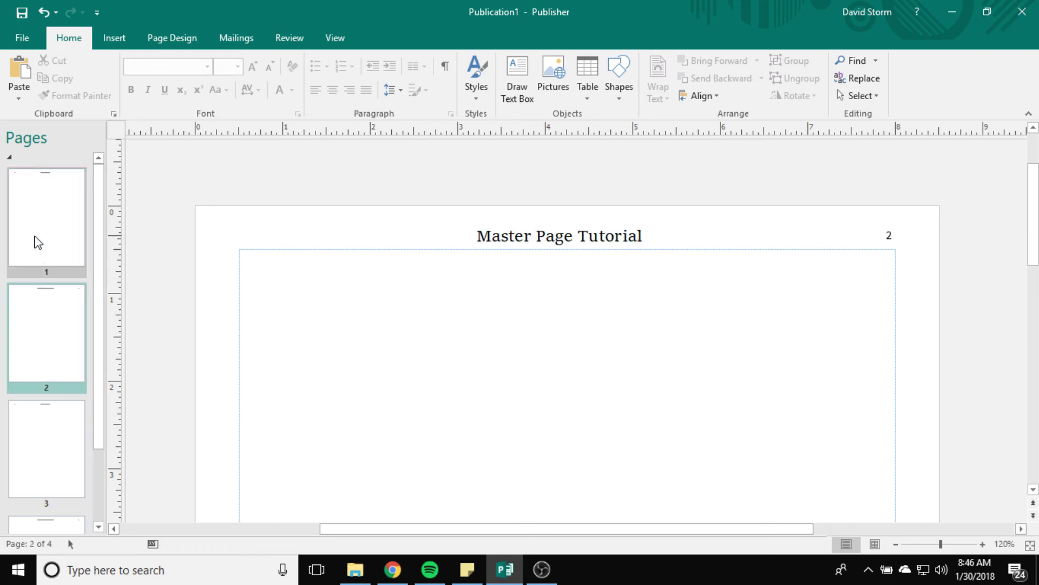
click(38, 242)
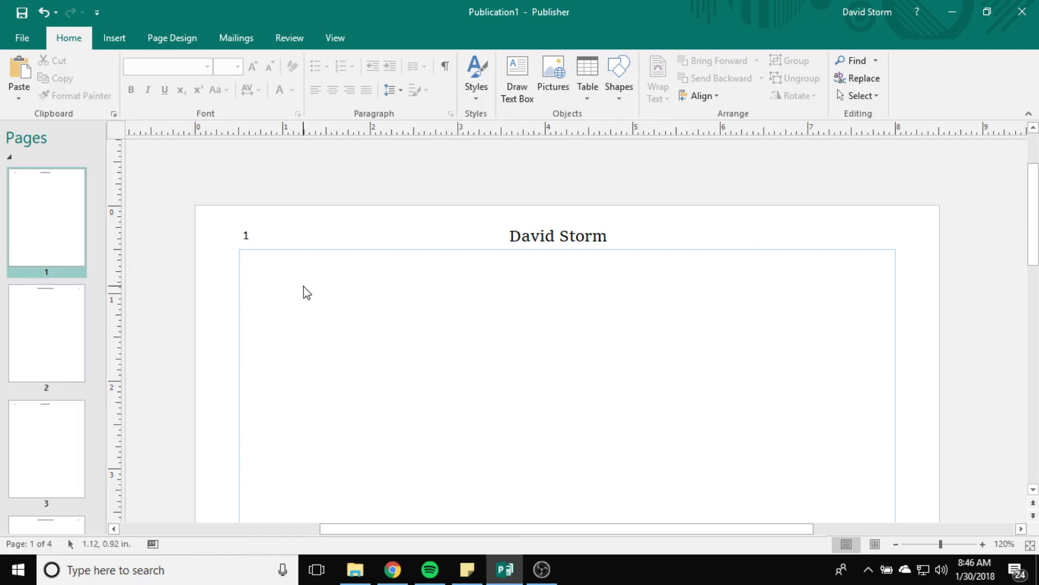
scroll(287, 255, down, 2)
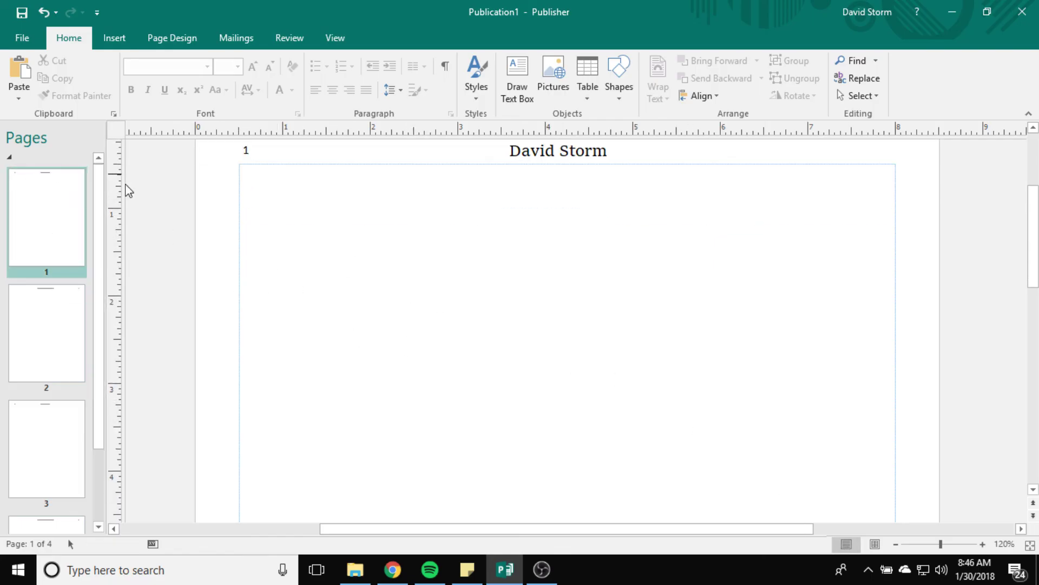
scroll(366, 393, up, 2)
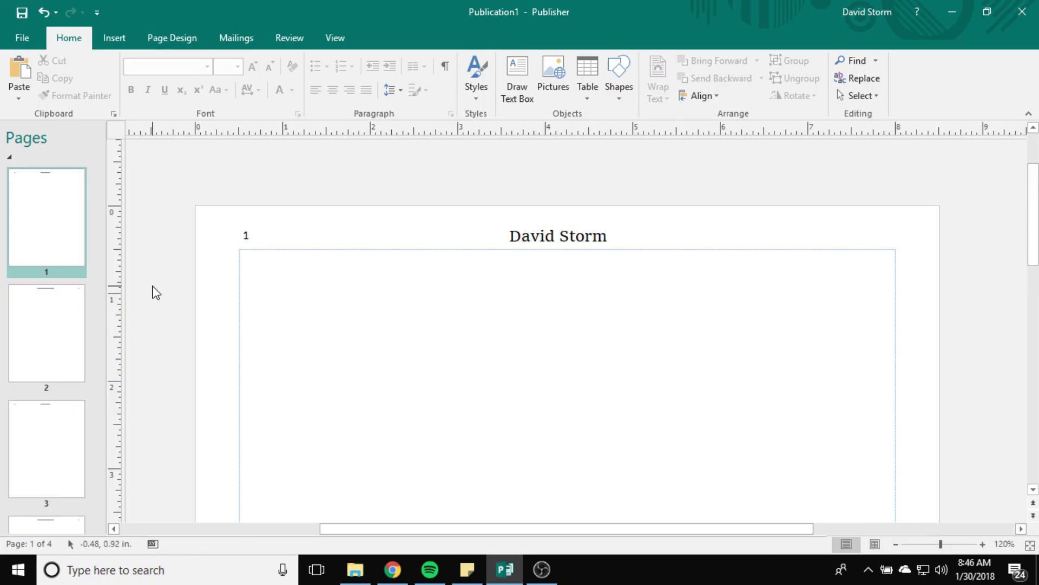
scroll(204, 343, up, 2)
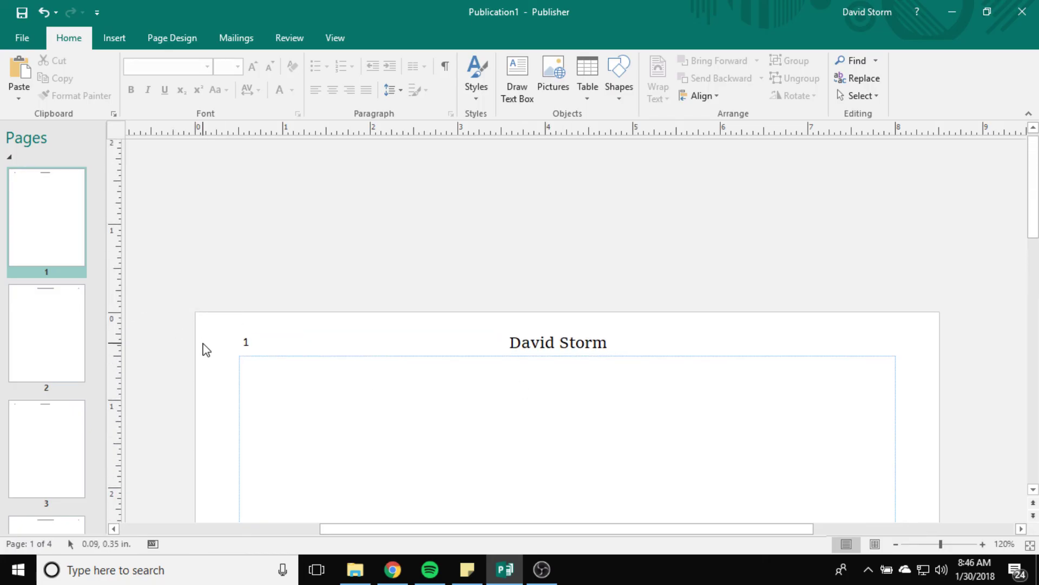
scroll(204, 349, down, 2)
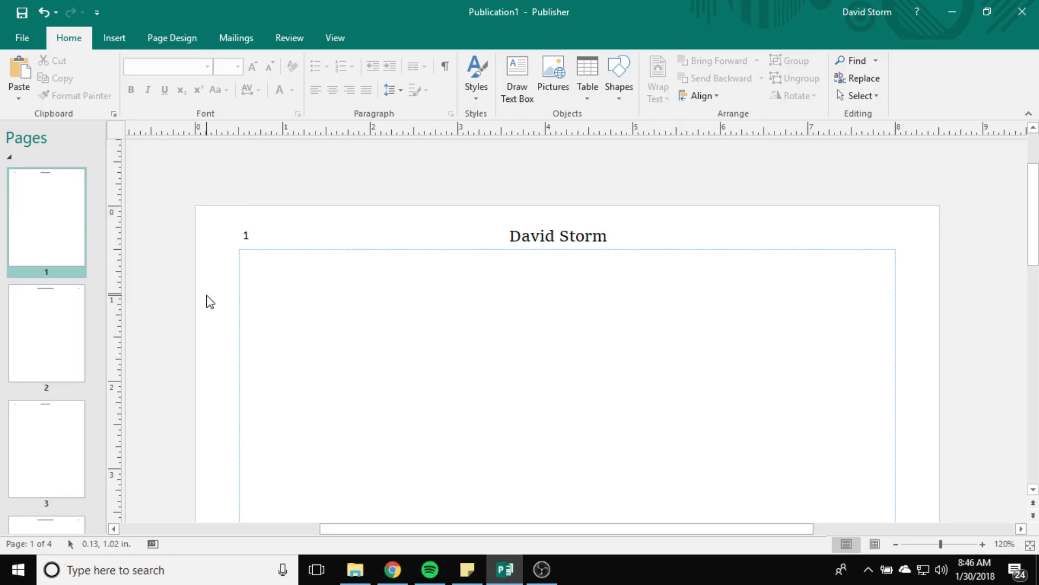
- Flip back and forth between pages 1 and 2 several times, ending on page 1
click(63, 309)
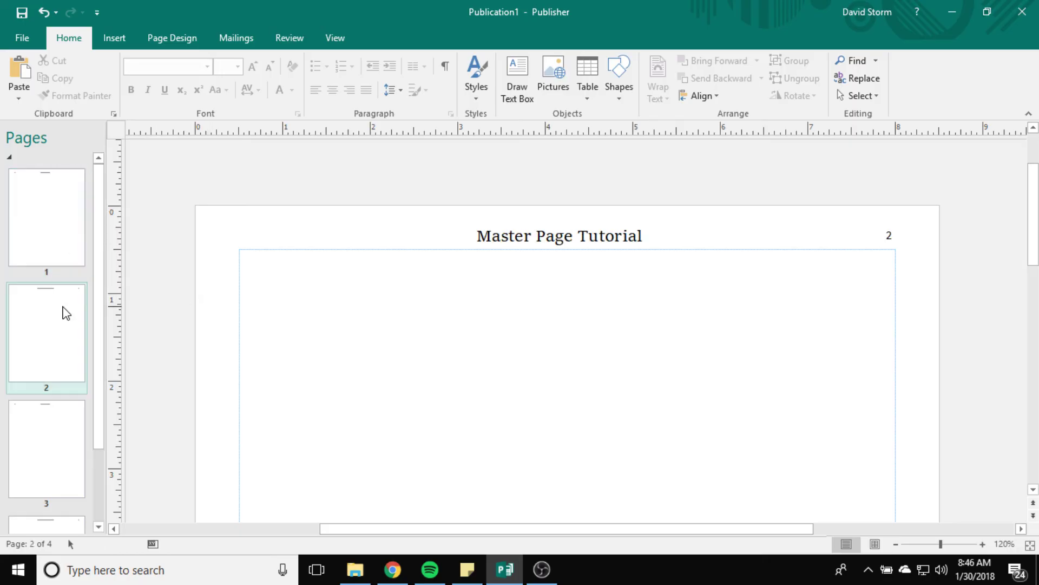
click(51, 214)
click(60, 330)
click(44, 255)
click(54, 333)
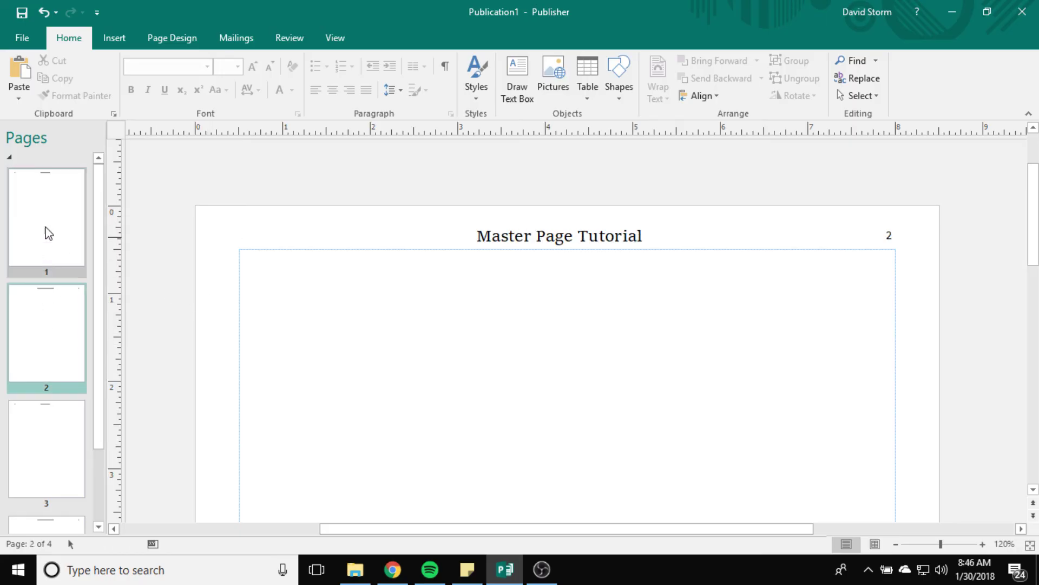
click(44, 232)
click(48, 343)
click(44, 248)
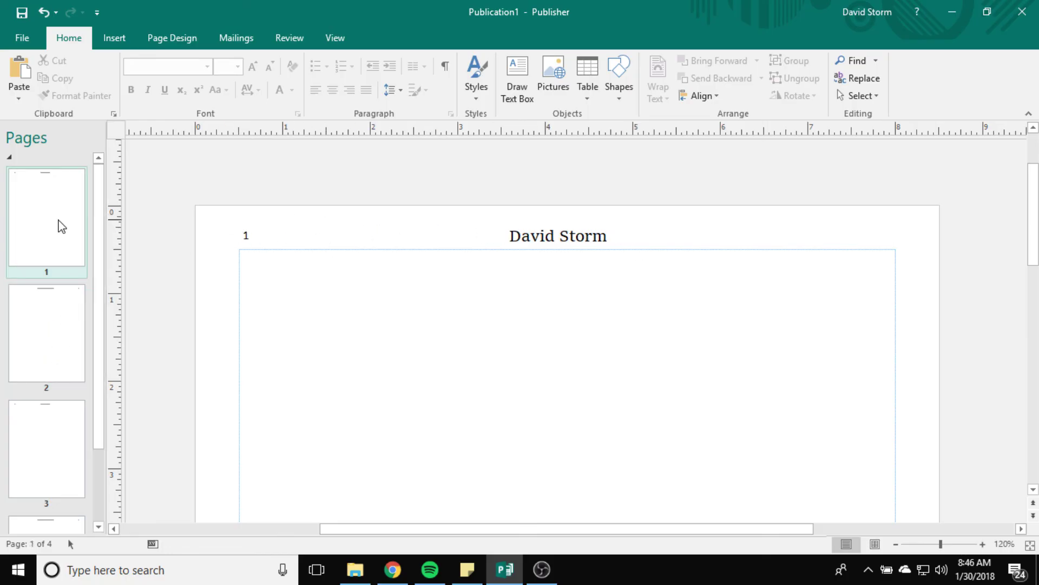
click(58, 334)
click(59, 253)
click(53, 362)
click(81, 206)
click(76, 306)
click(78, 235)
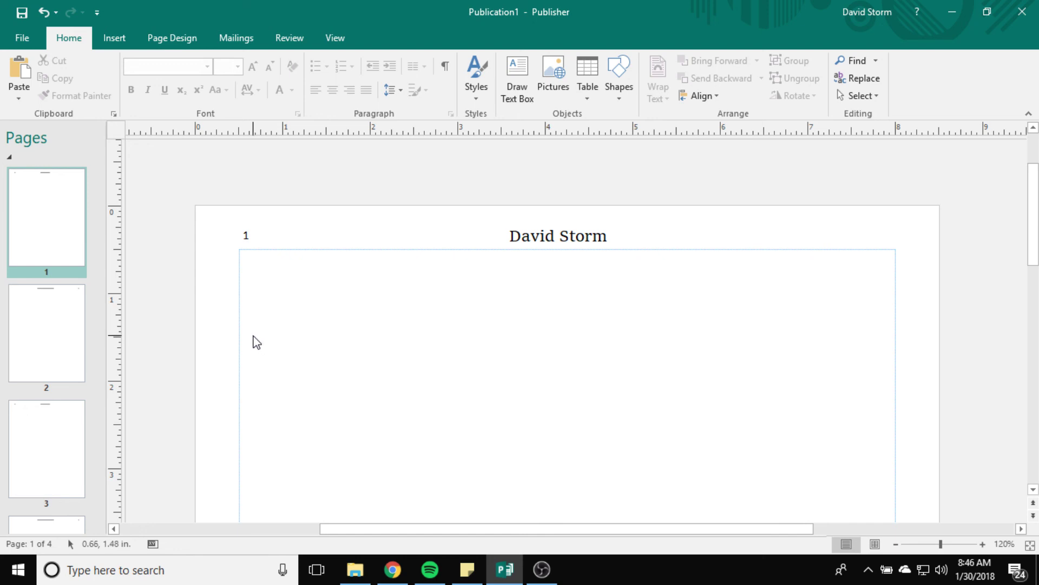
- From page 2, enter Master Page view and make master page B a Two Page Master
click(73, 355)
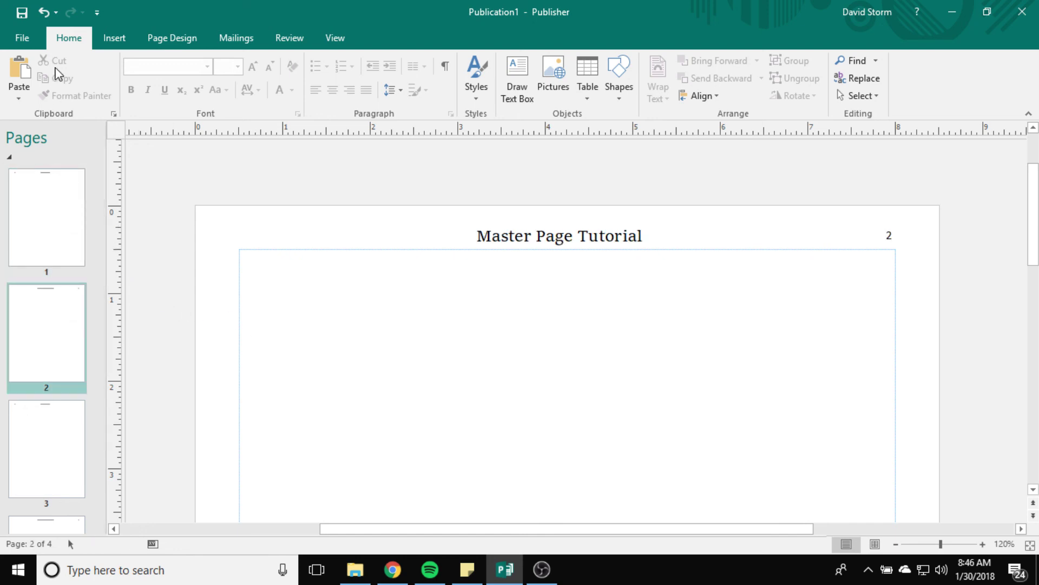
click(339, 41)
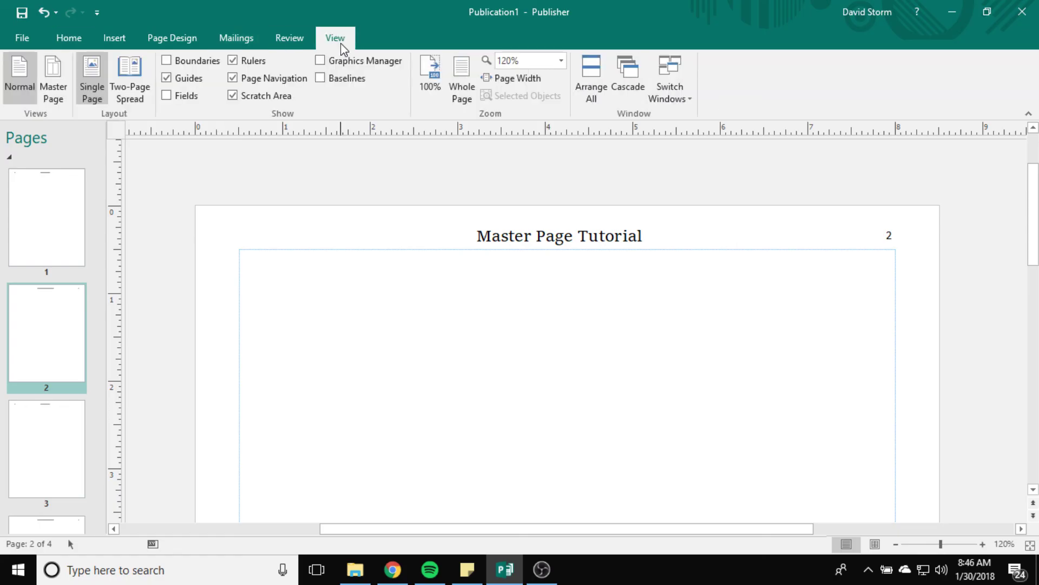
click(48, 84)
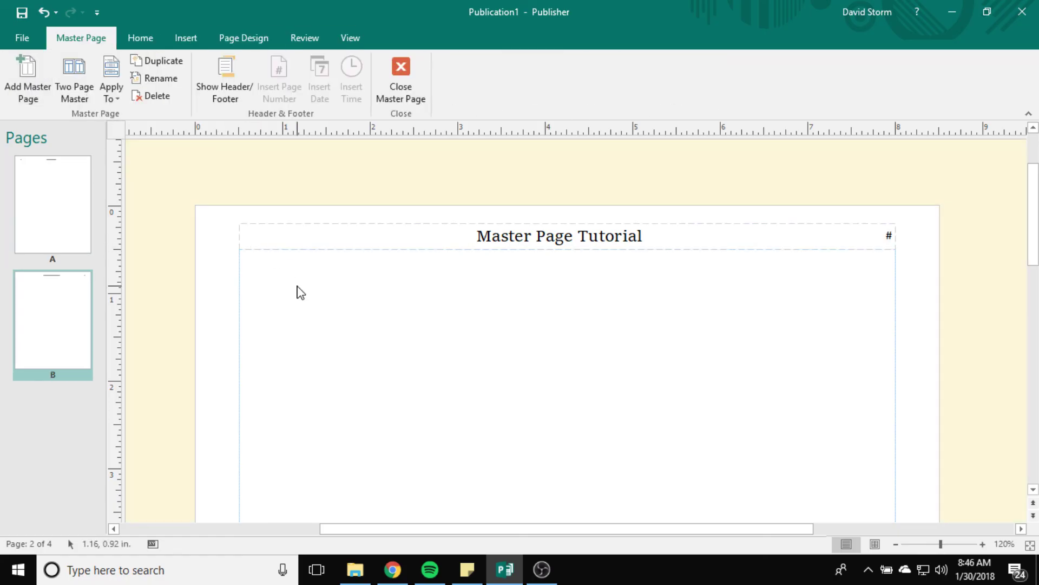
click(111, 88)
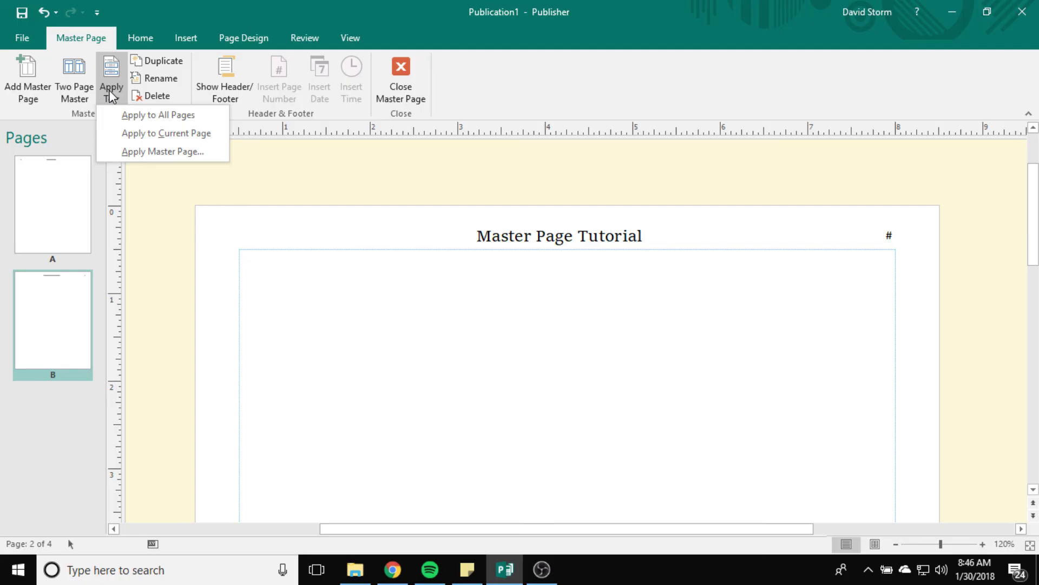
click(74, 90)
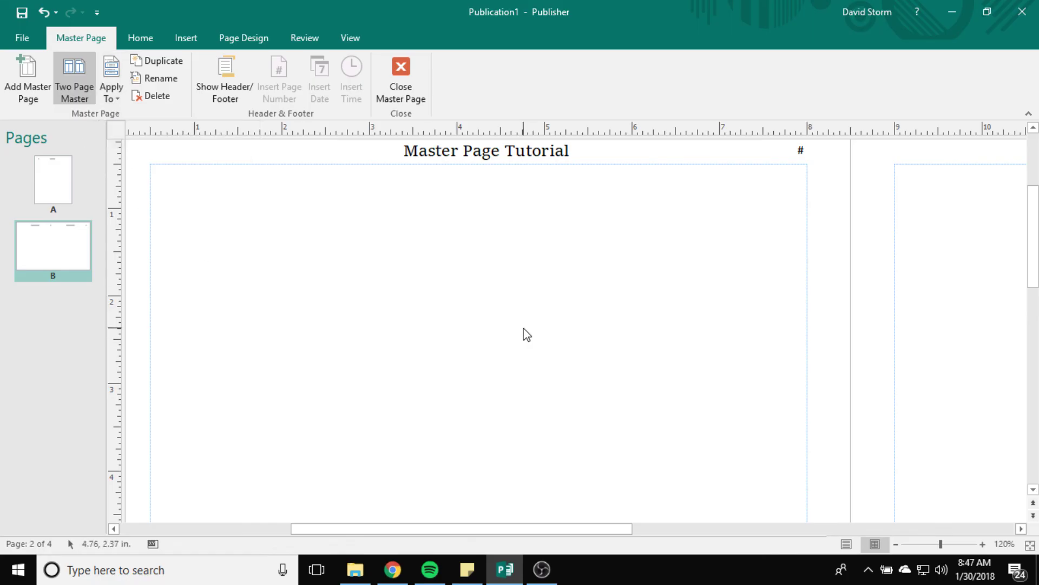
- Recheck the Apply To options, then go to Publication1's File Info screen
scroll(525, 330, down, 1)
scroll(525, 321, up, 3)
scroll(525, 323, down, 1)
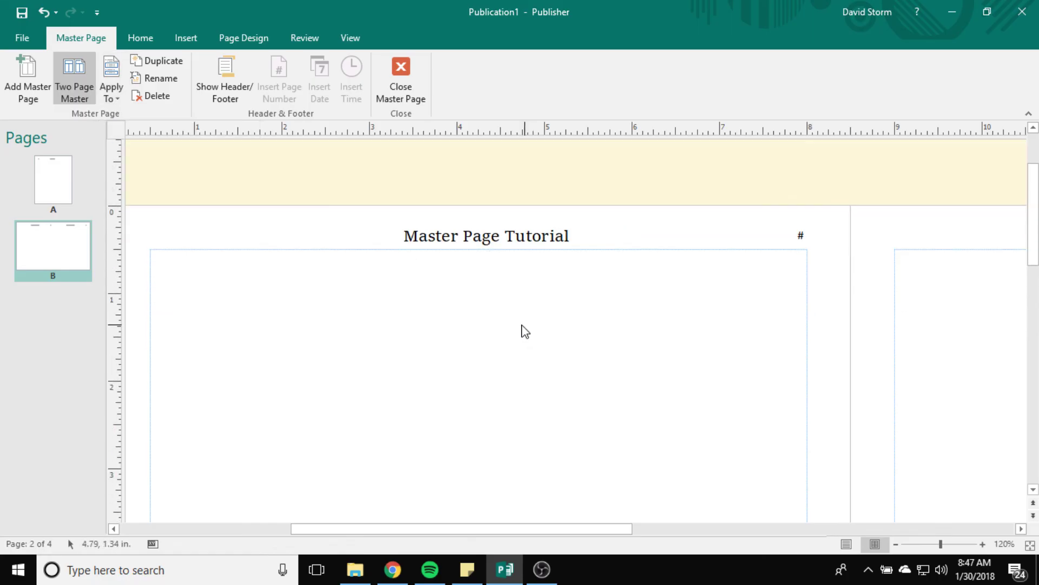
click(111, 96)
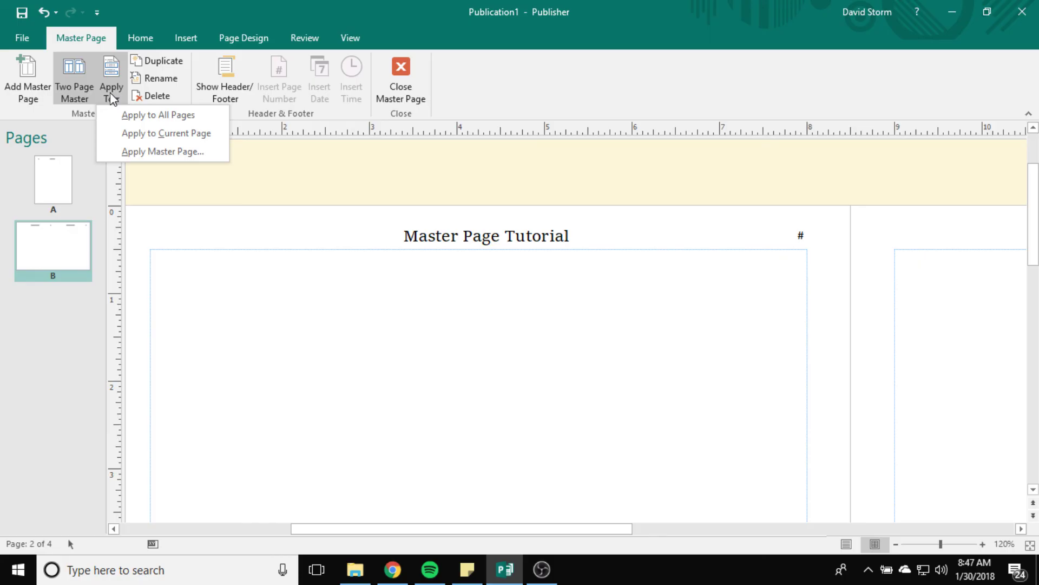
click(22, 38)
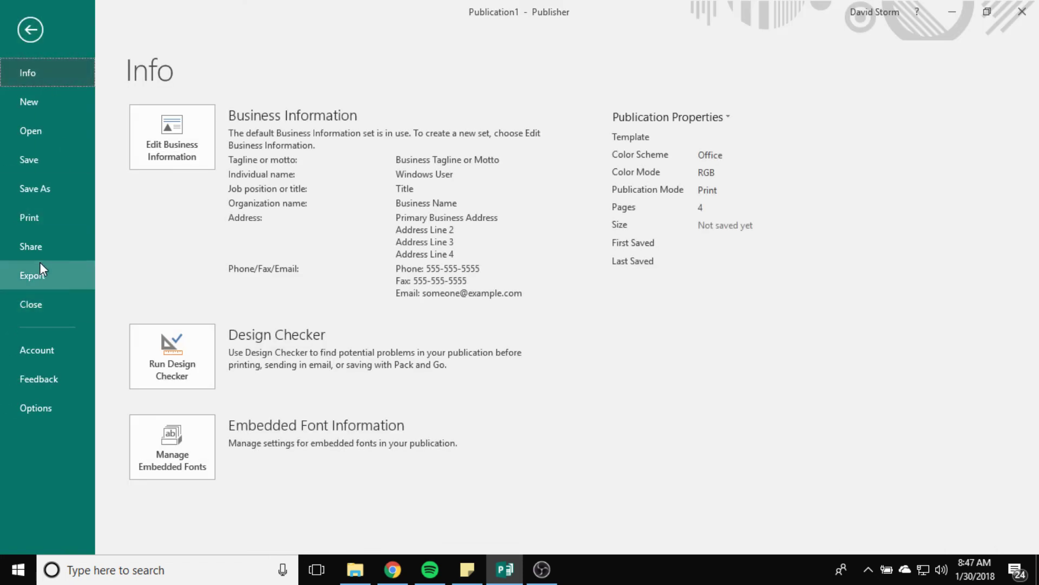
- Open the Export screen offering Create PDF/XPS Document for Publication1
click(40, 274)
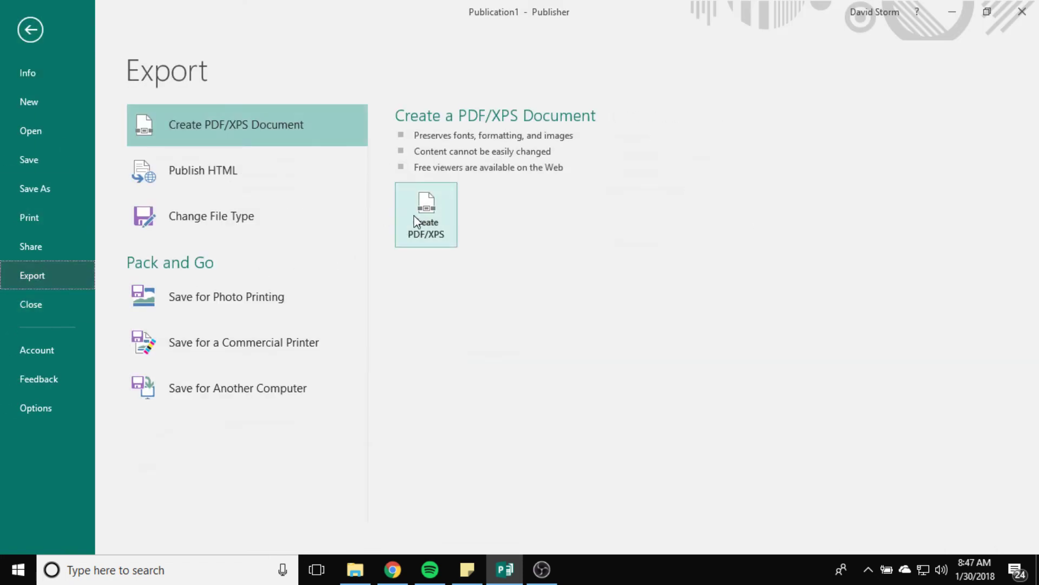